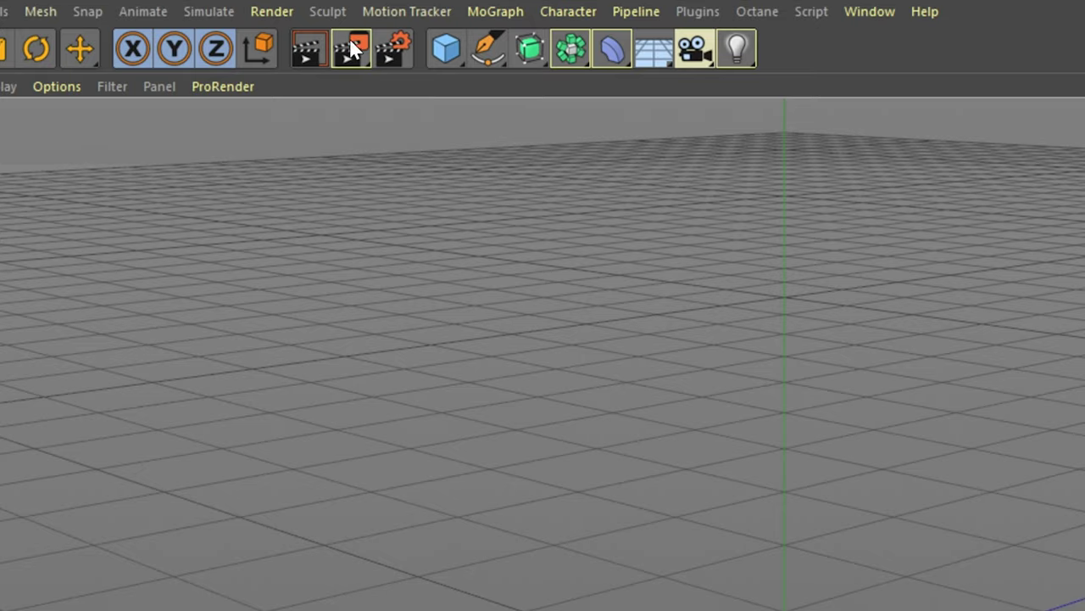
- Create a Motion Tracker and load FridgeBase2.mp4 as its footage
{"action": "left_click", "coordinate": [399, 10]}
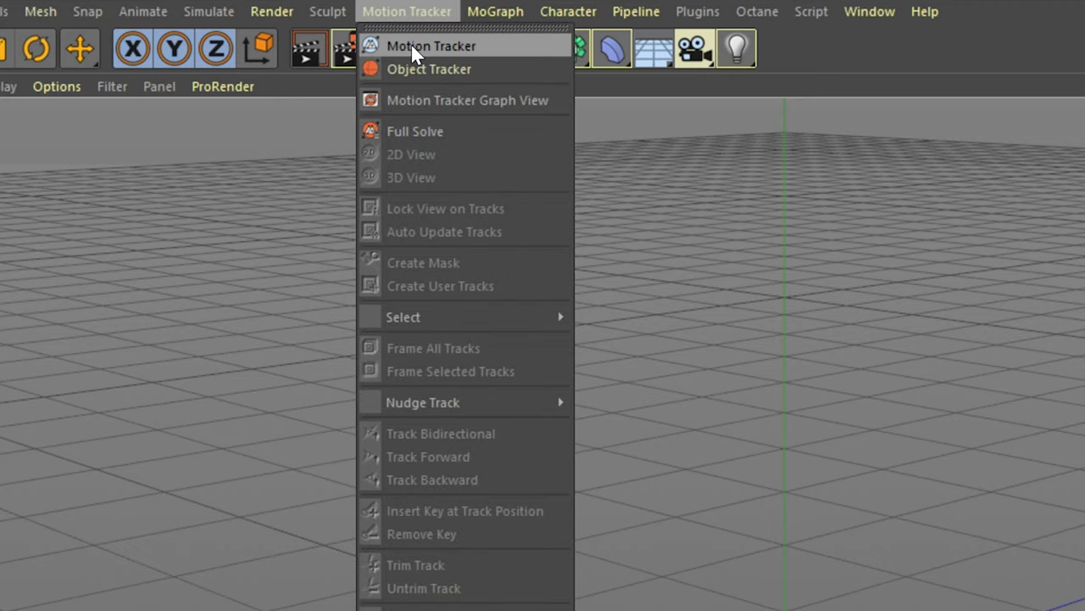
{"action": "left_click", "coordinate": [410, 44]}
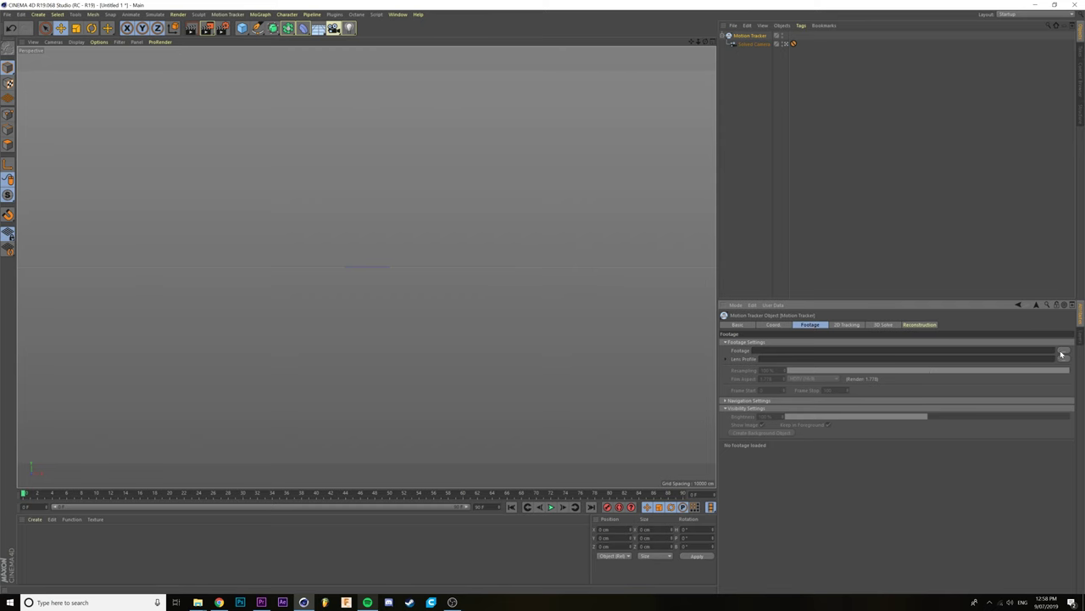
{"action": "left_click", "coordinate": [1063, 352]}
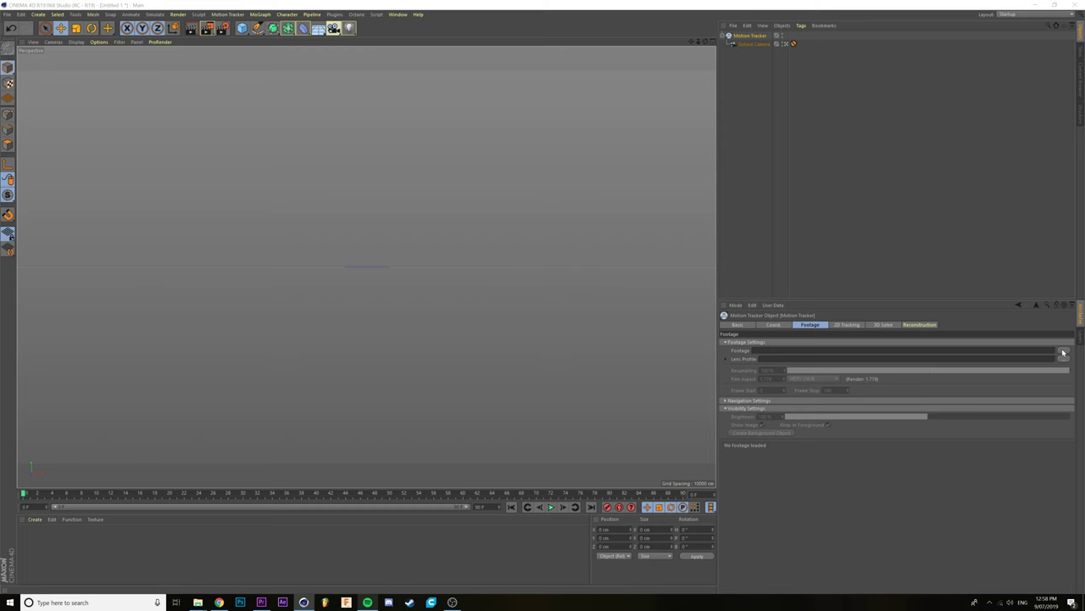
{"action": "left_click", "coordinate": [279, 22]}
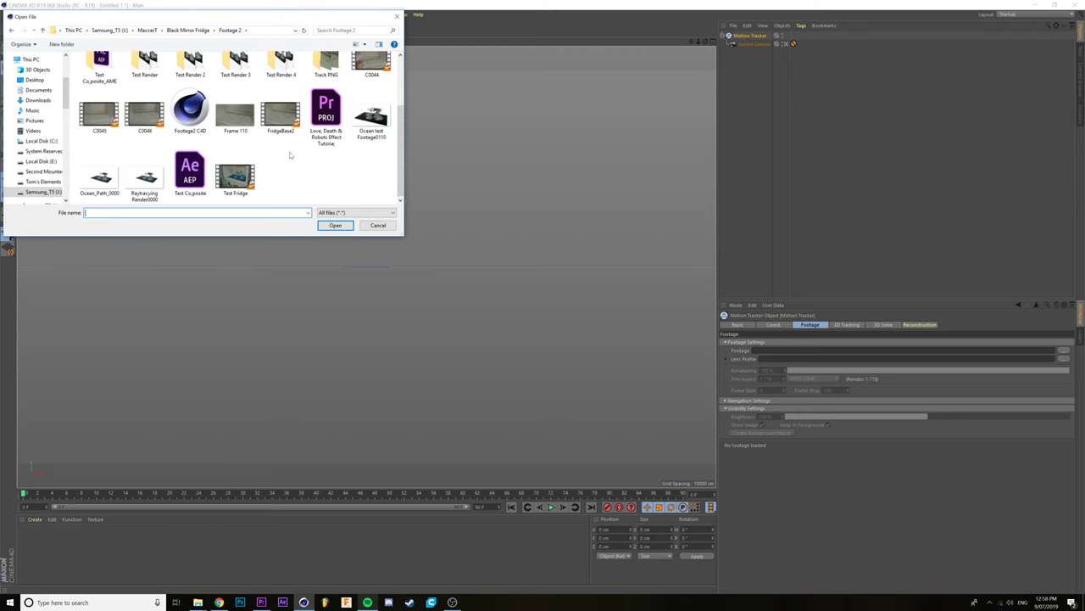
{"action": "double_click", "coordinate": [359, 158]}
- Play back the fridge clip and run Auto Track for 300 automatic 2D tracks
{"action": "left_click", "coordinate": [551, 506]}
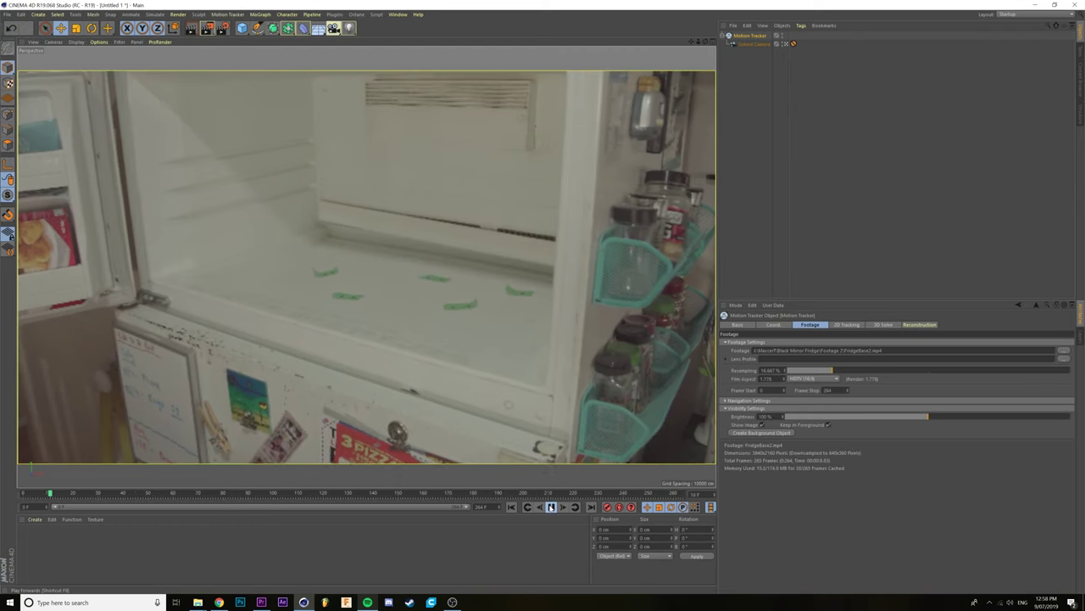
{"action": "left_click", "coordinate": [846, 324]}
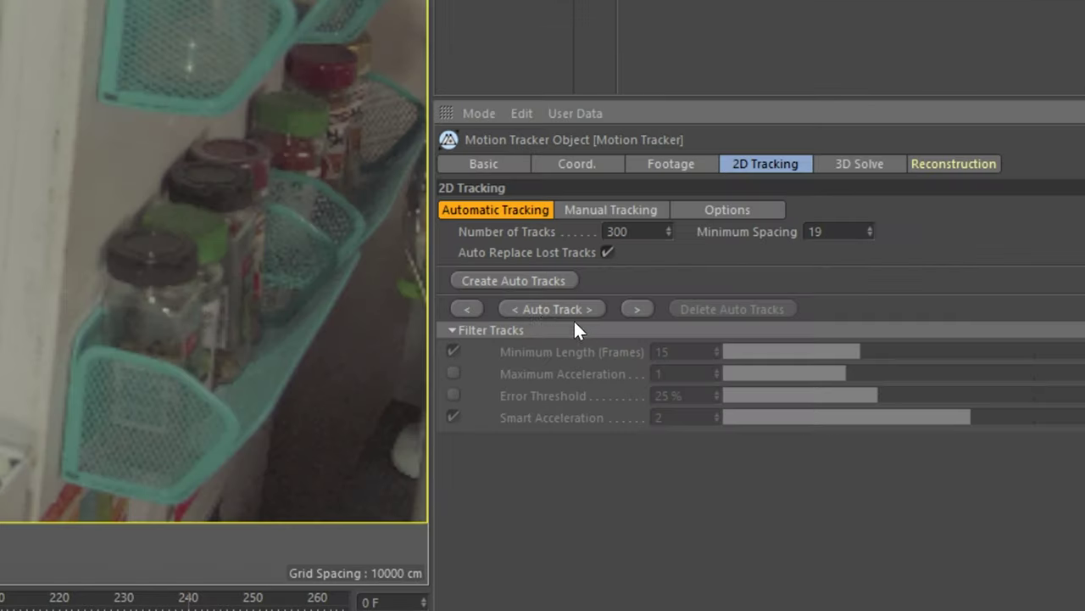
{"action": "left_click", "coordinate": [542, 309]}
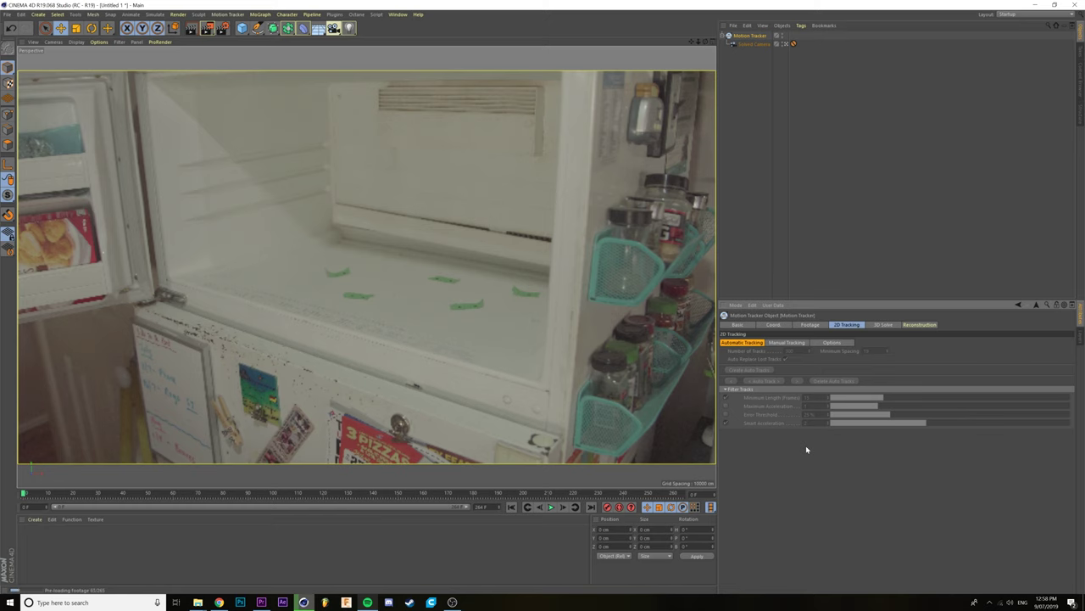
- Run the 3D solver on the tracked fridge shot and set Focal Length to Known and Constant
{"action": "left_click", "coordinate": [885, 324]}
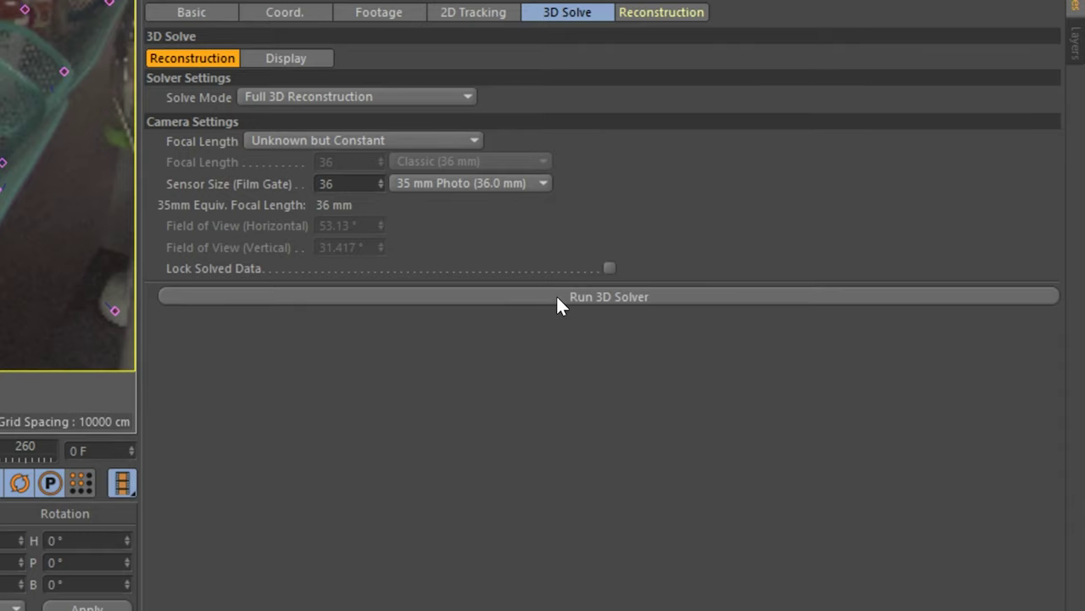
{"action": "left_click", "coordinate": [556, 296]}
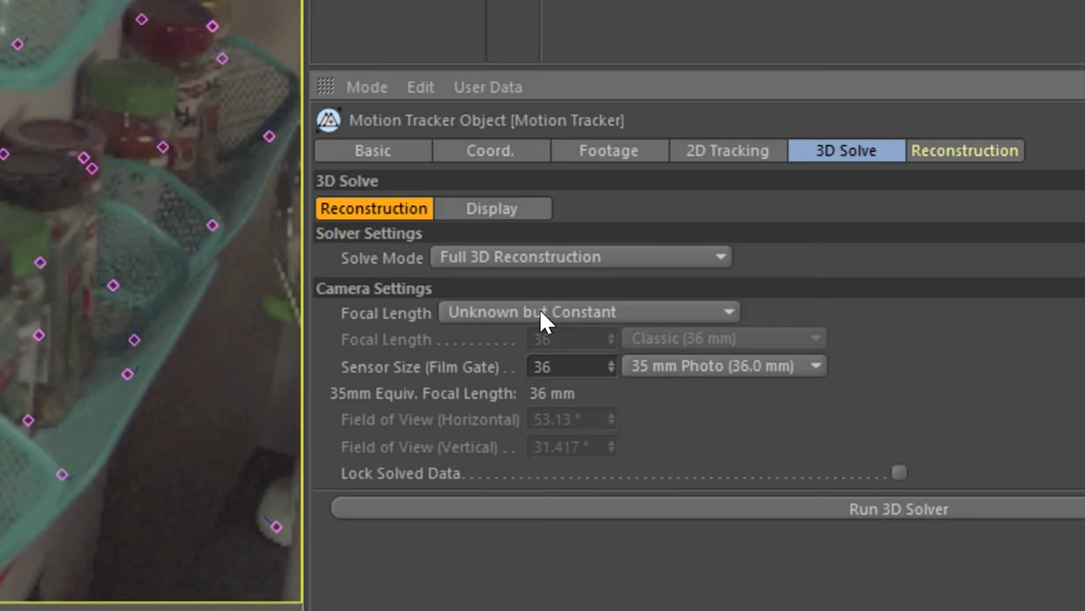
{"action": "left_click", "coordinate": [540, 311]}
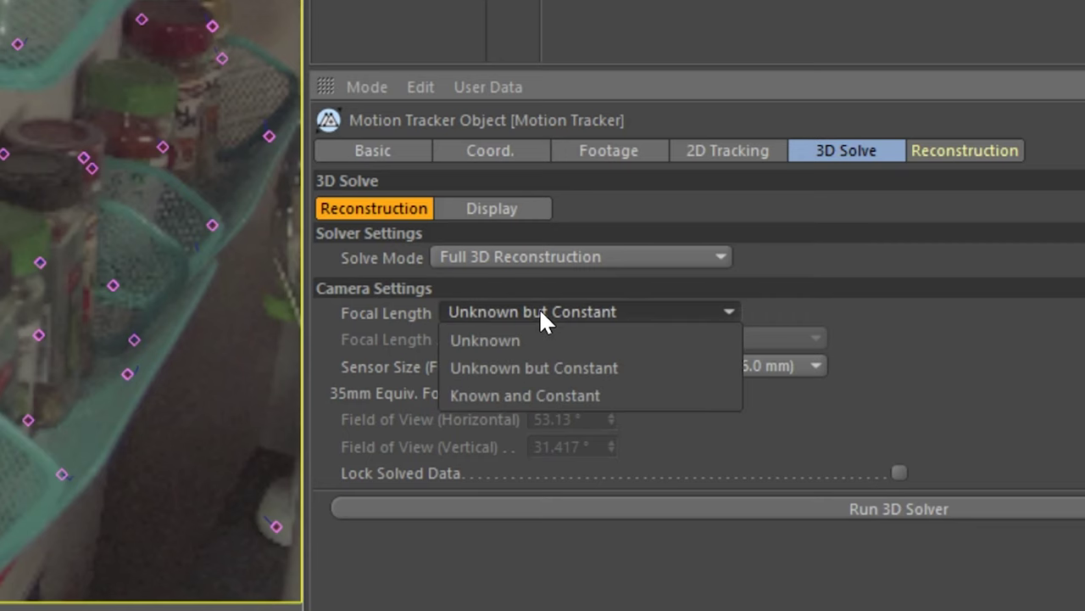
{"action": "left_click", "coordinate": [497, 395]}
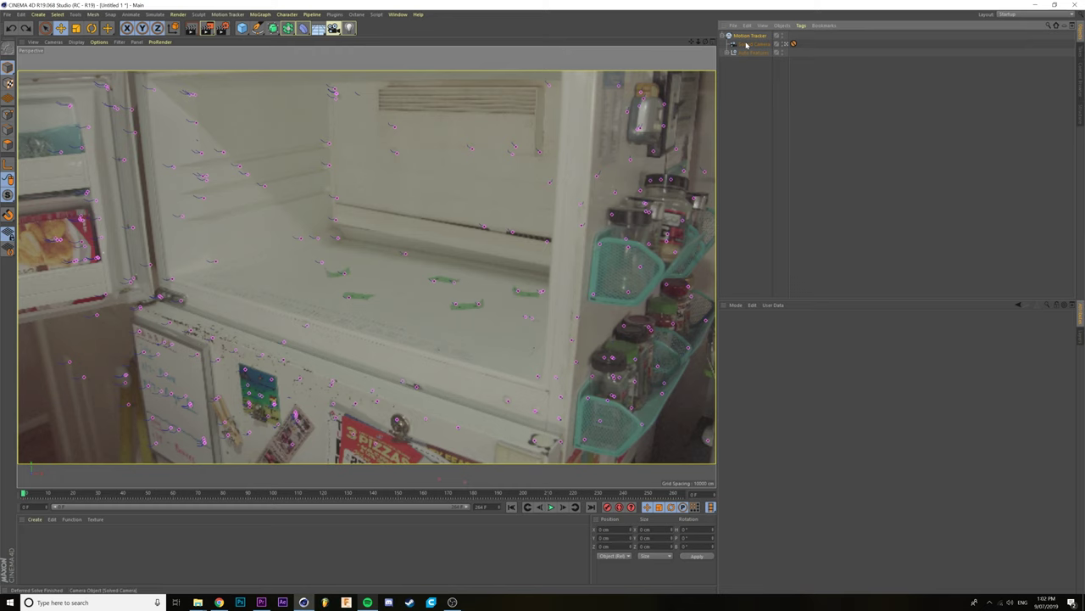
- Add a Planar Constraint tag and fit its triangle onto the bottom-shelf tracks
{"action": "right_click", "coordinate": [747, 39]}
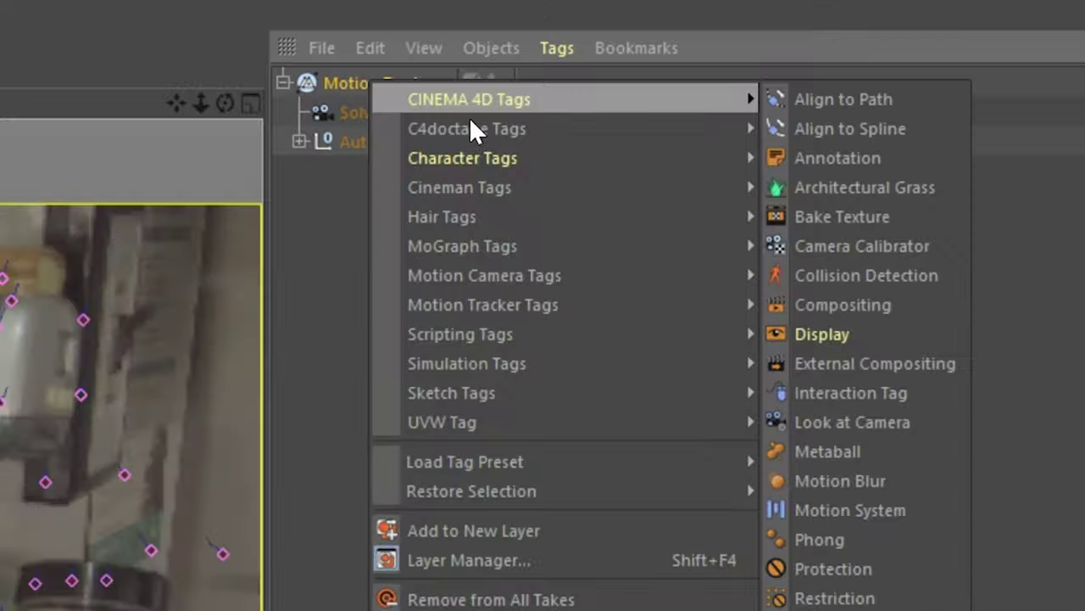
{"action": "mouse_move", "coordinate": [789, 99]}
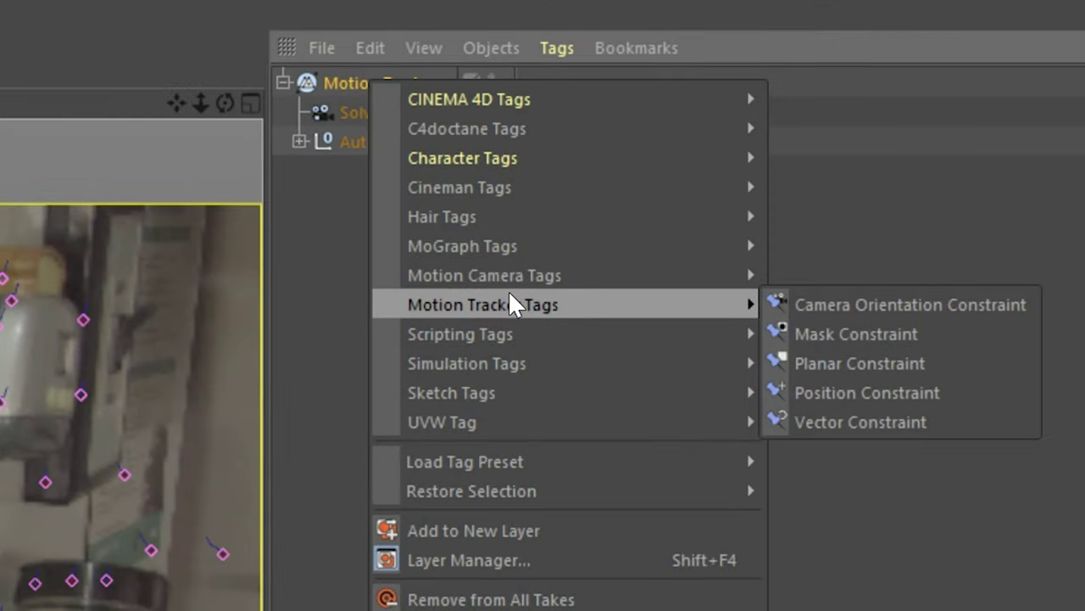
{"action": "left_click", "coordinate": [823, 356]}
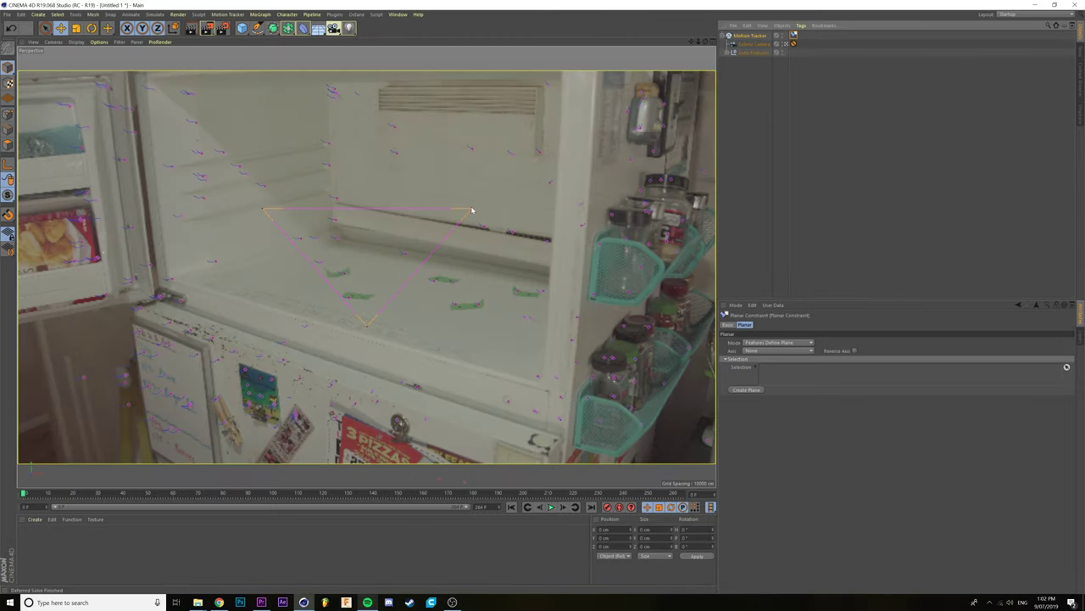
{"action": "left_click_drag", "start_coordinate": [473, 209], "coordinate": [471, 248]}
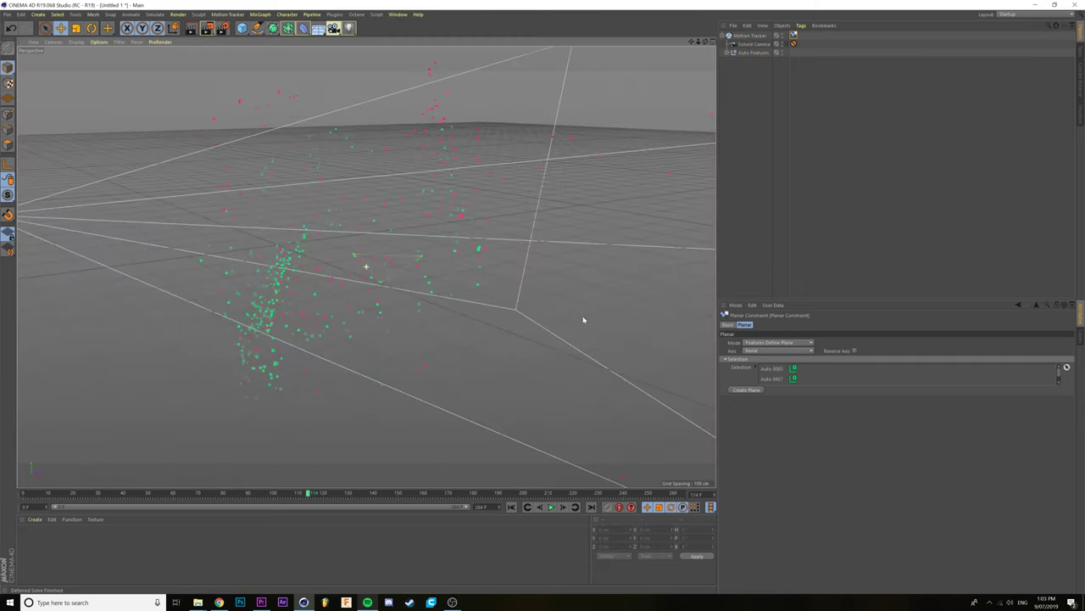
{"action": "mouse_move", "coordinate": [582, 317]}
{"action": "left_mouse_down", "text": "alt"}
{"action": "mouse_move", "coordinate": [552, 317]}
{"action": "mouse_move", "coordinate": [477, 268]}
{"action": "mouse_move", "coordinate": [439, 259]}
{"action": "mouse_move", "coordinate": [436, 274]}
{"action": "mouse_move", "coordinate": [537, 317]}
{"action": "mouse_move", "coordinate": [585, 318]}
{"action": "left_mouse_up", "text": "alt"}
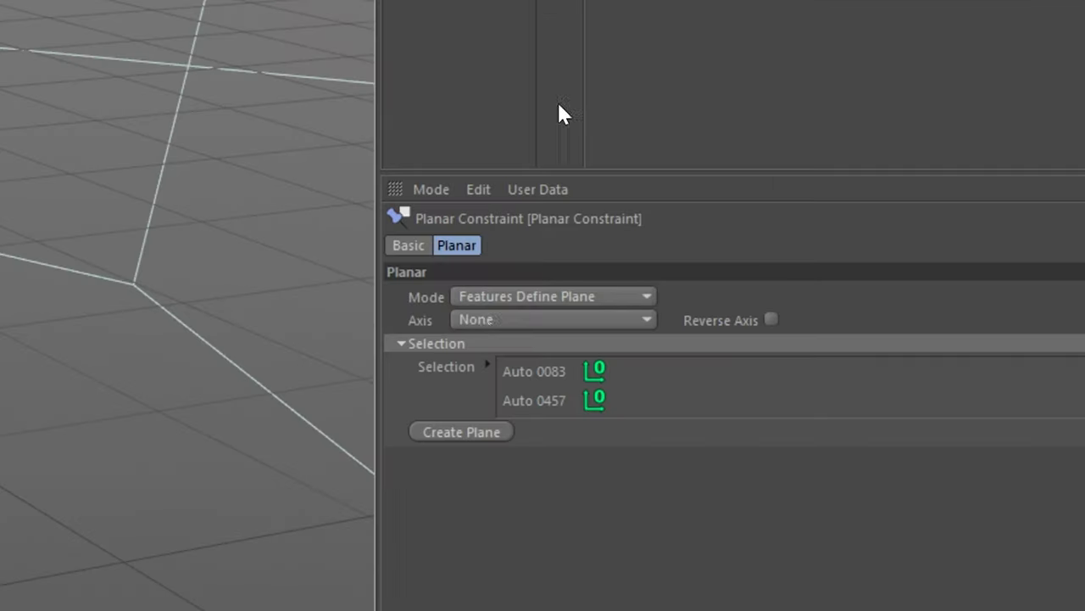
- Set the constraint axis to Y, create the ground plane, and view through the Solved Camera
{"action": "left_click", "coordinate": [477, 319]}
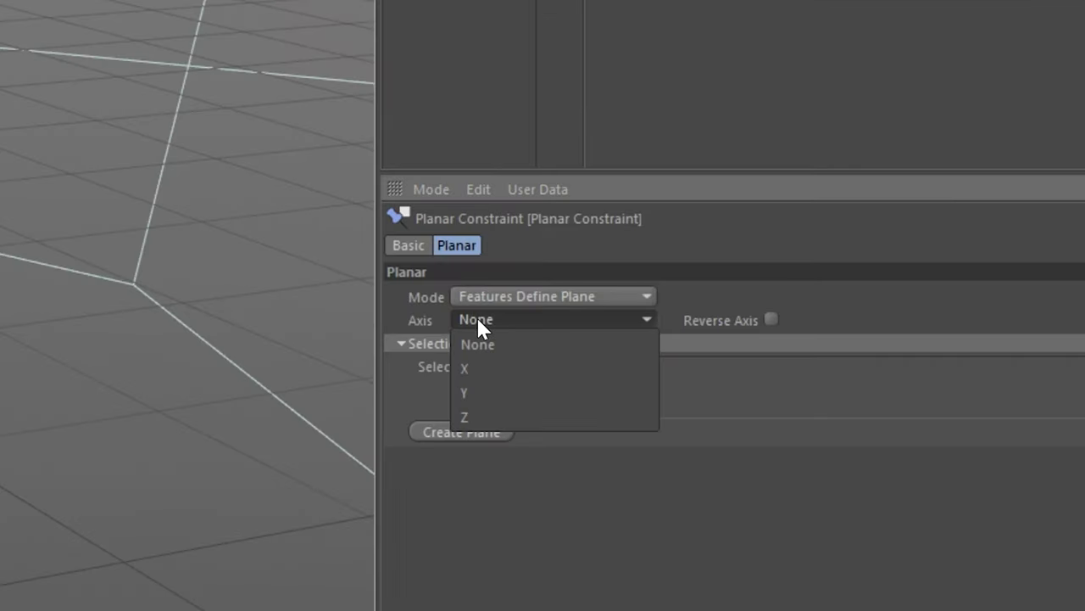
{"action": "left_click", "coordinate": [480, 388]}
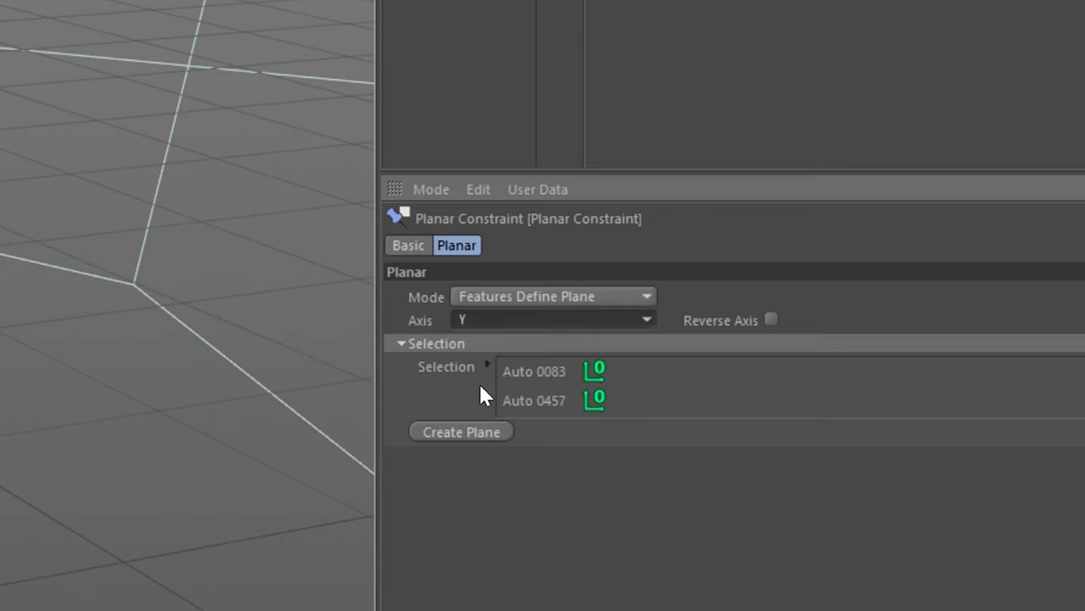
{"action": "left_click", "coordinate": [449, 435]}
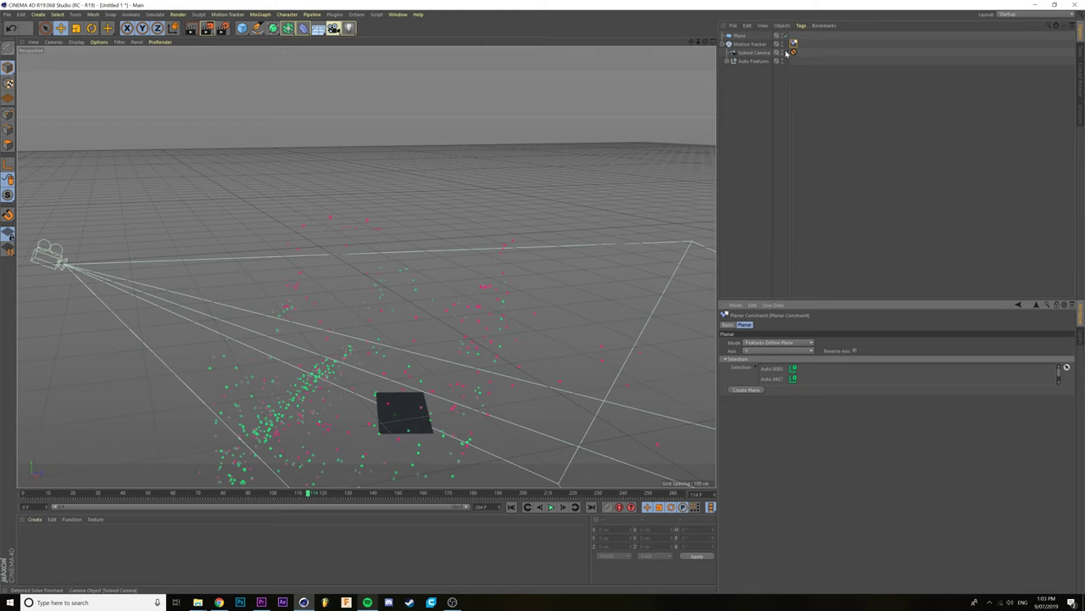
{"action": "left_click", "coordinate": [783, 53]}
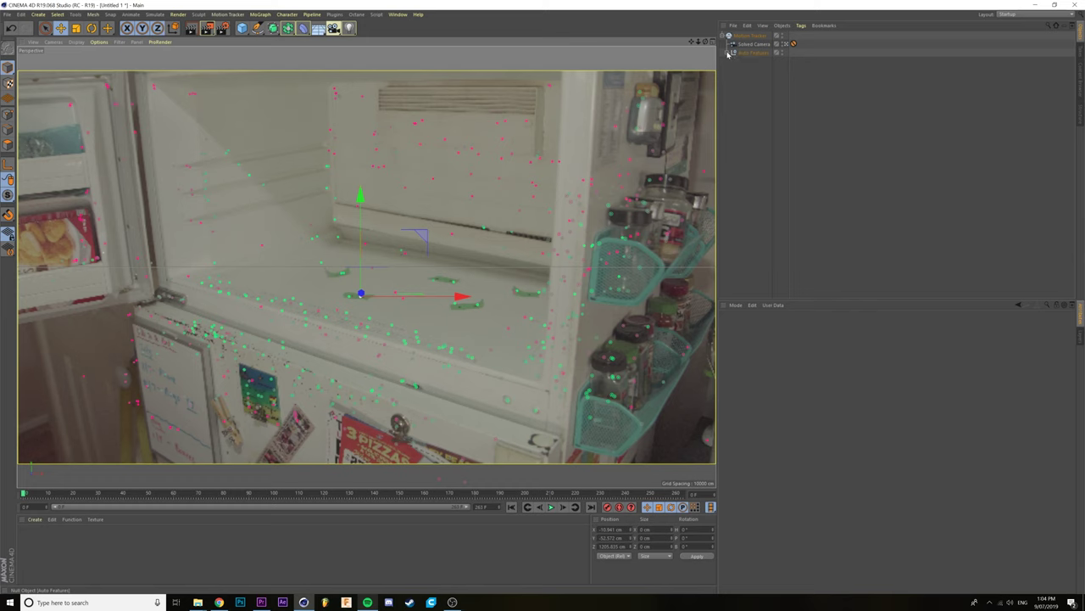
- Inspect a track null, then add a new Plane and reset its transform
{"action": "left_click", "coordinate": [732, 53]}
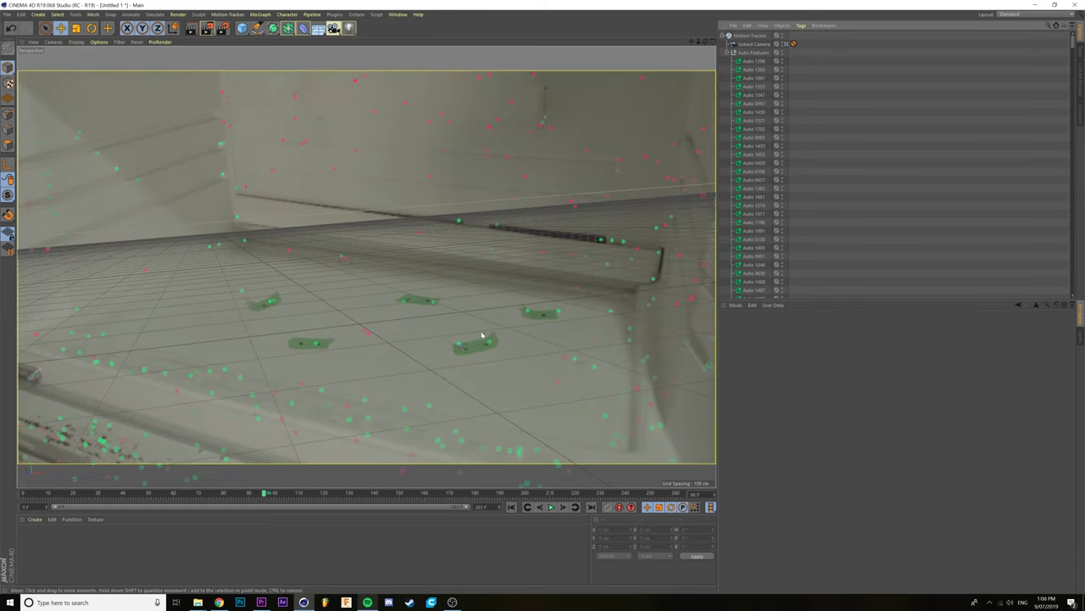
{"action": "left_click", "coordinate": [748, 257]}
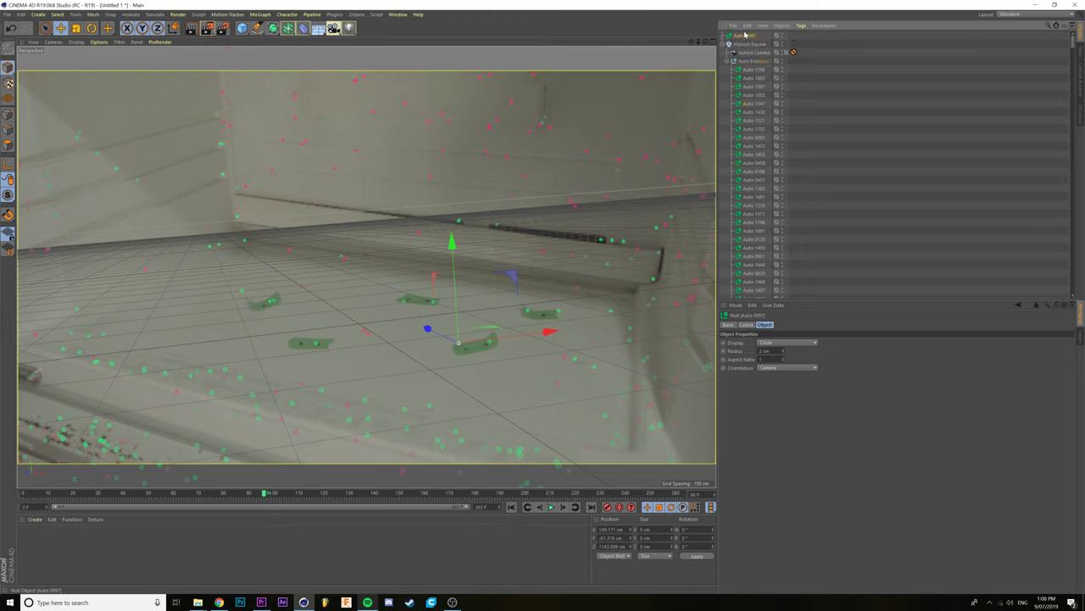
{"action": "left_click", "coordinate": [722, 44]}
{"action": "left_click_drag", "start_coordinate": [242, 28], "coordinate": [273, 43]}
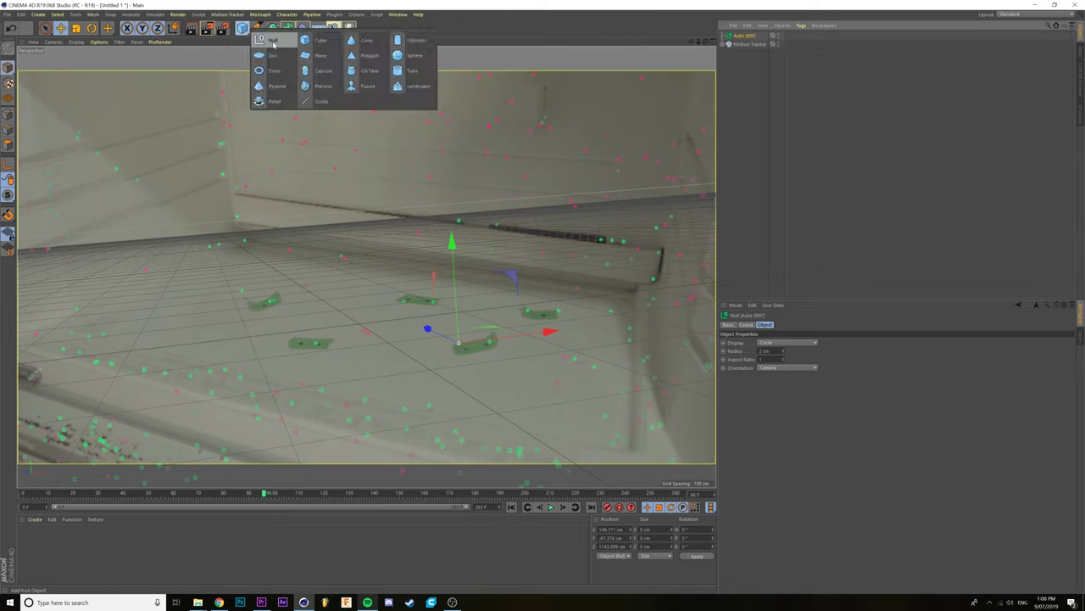
{"action": "left_click", "coordinate": [319, 55]}
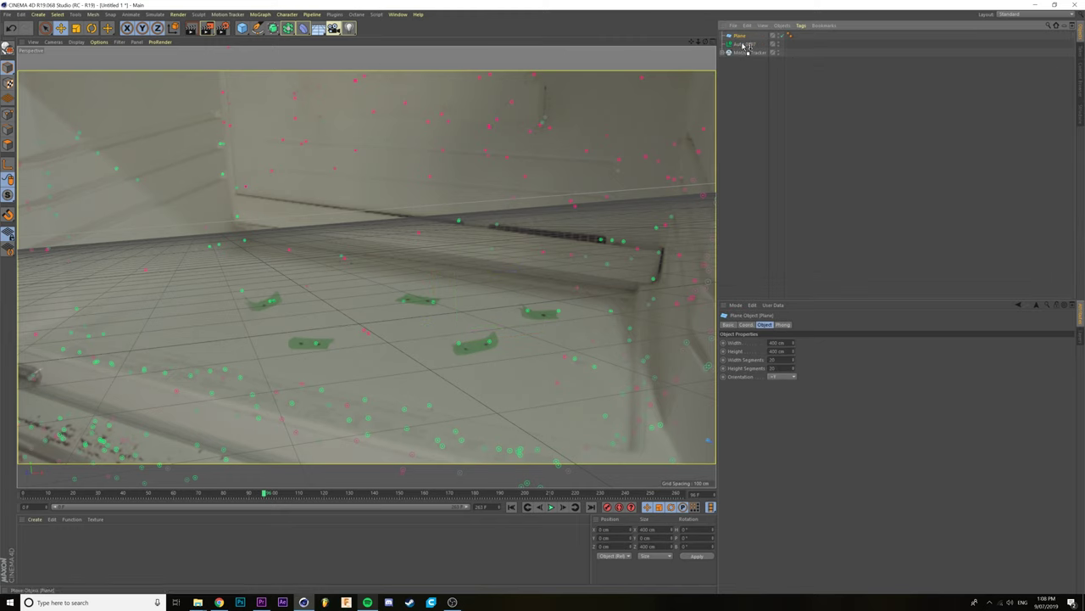
{"action": "key", "text": "shift+c"}
{"action": "type", "text": "rese"}
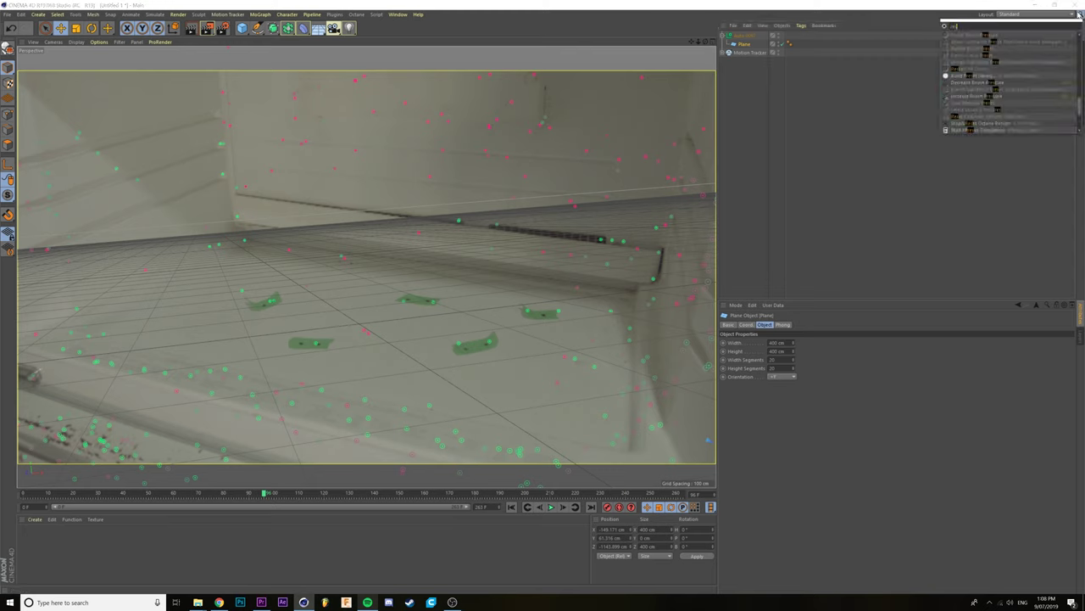
{"action": "left_click", "coordinate": [964, 36]}
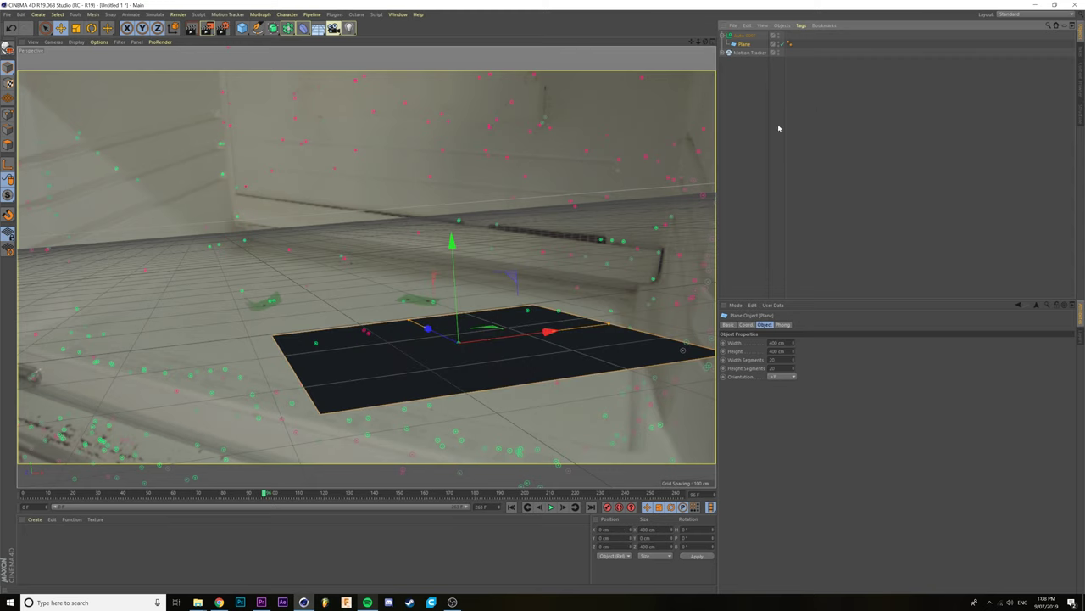
- Rotate and stretch the plane to about 616 × 246 cm across the shelf, then play to check
{"action": "key", "text": "r"}
{"action": "left_click_drag", "start_coordinate": [500, 347], "coordinate": [457, 341]}
{"action": "key", "text": "e"}
{"action": "left_click_drag", "start_coordinate": [537, 339], "coordinate": [623, 361]}
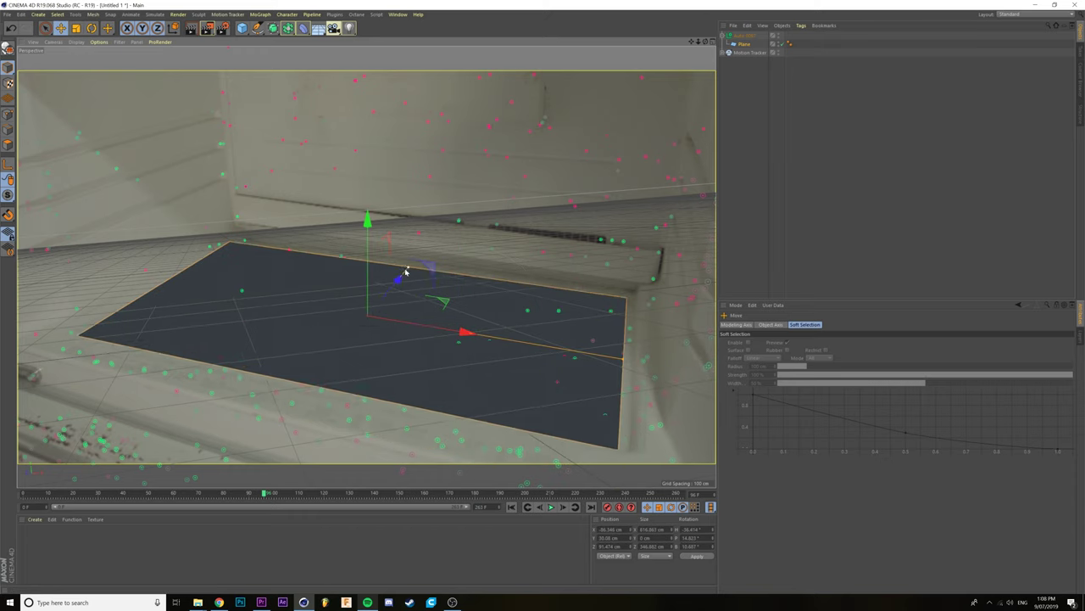
{"action": "left_click", "coordinate": [551, 507]}
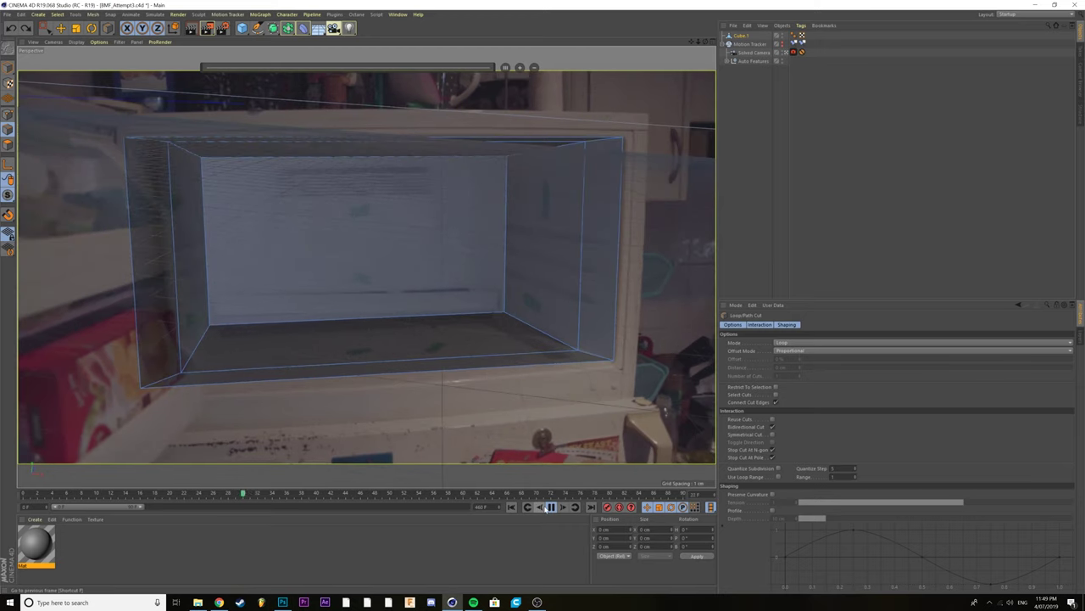
- Stop playback, orbit around the plane, and look through the Solved Camera over the footage
{"action": "left_click", "coordinate": [552, 507]}
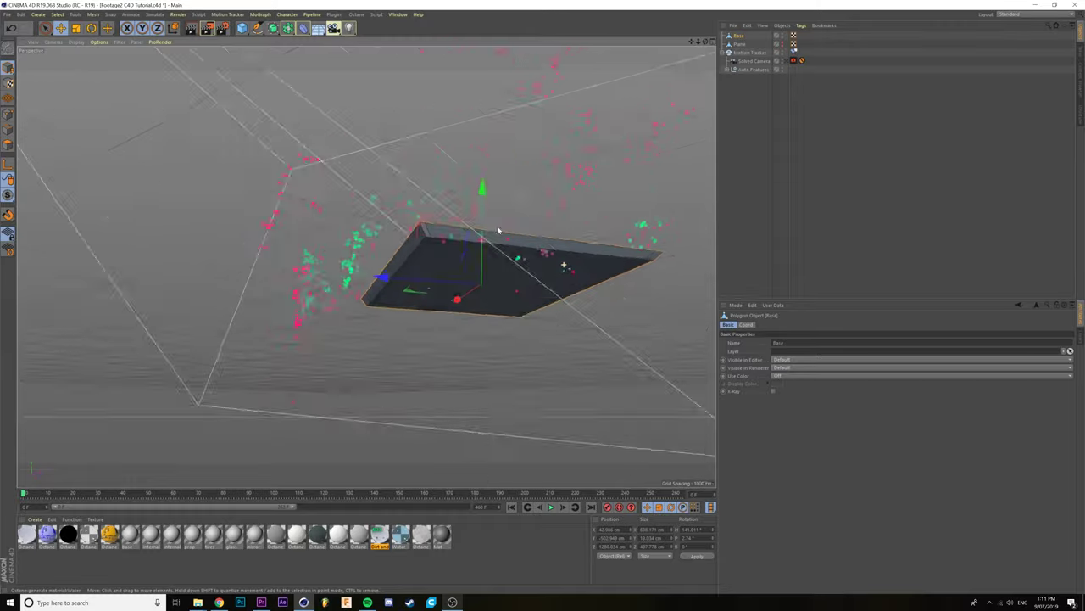
{"action": "left_click_drag", "start_coordinate": [498, 230], "coordinate": [714, 119], "text": "alt"}
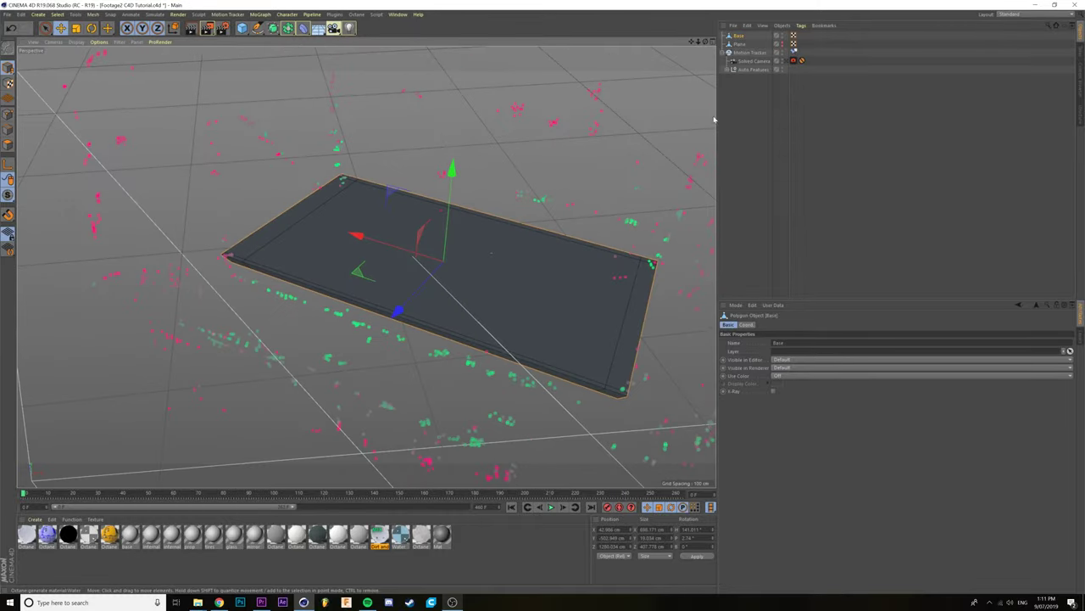
{"action": "left_click", "coordinate": [792, 60]}
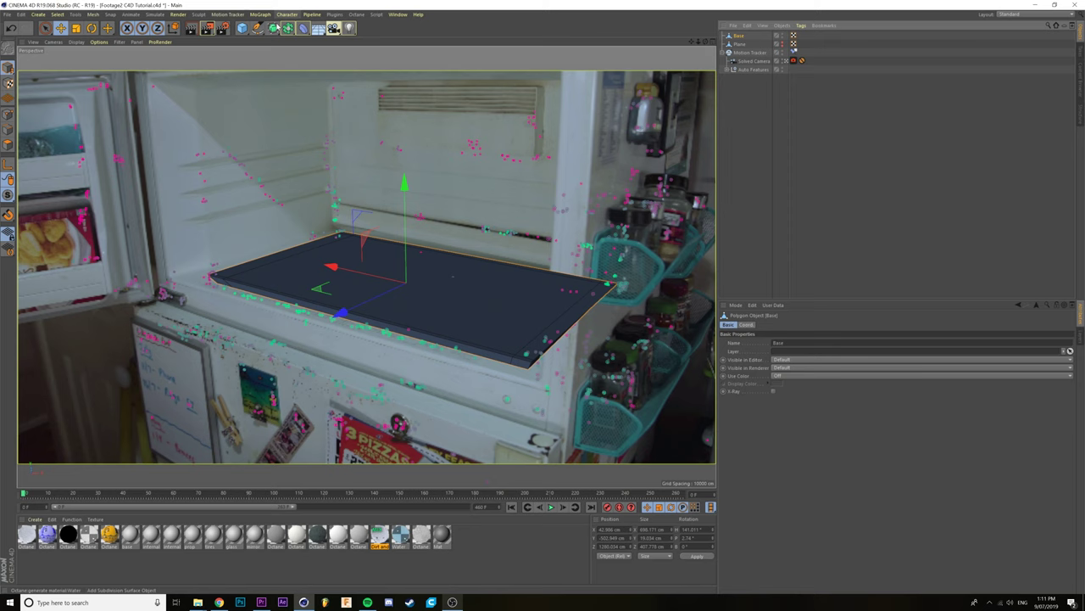
- Nest the plane under a Subdivision Surface and raise its editor subdivision level
{"action": "left_click", "coordinate": [272, 28]}
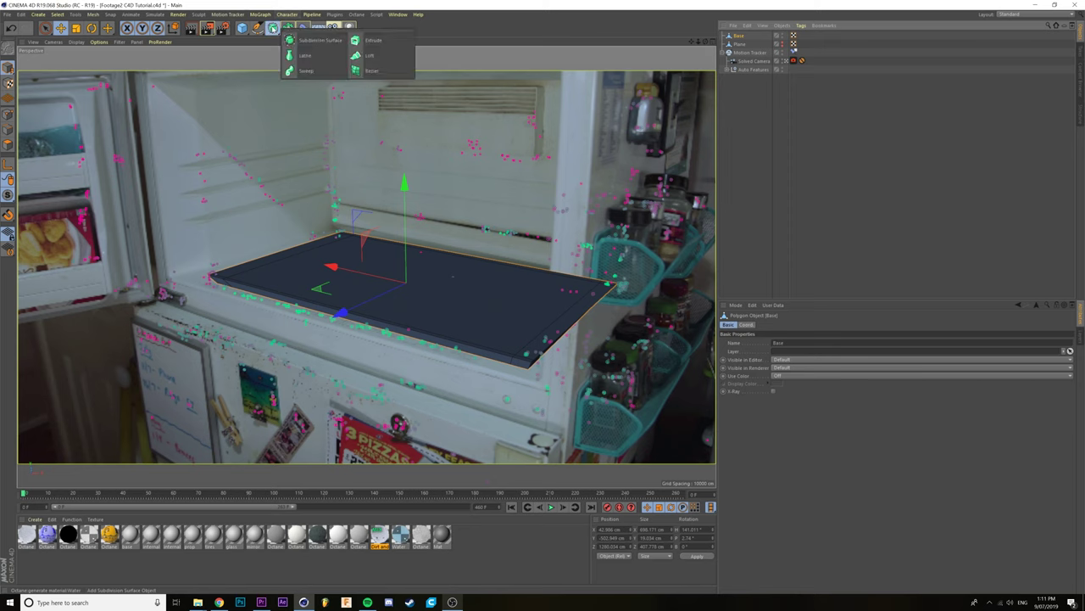
{"action": "left_click", "coordinate": [320, 40]}
{"action": "left_click_drag", "start_coordinate": [744, 39], "coordinate": [744, 39]}
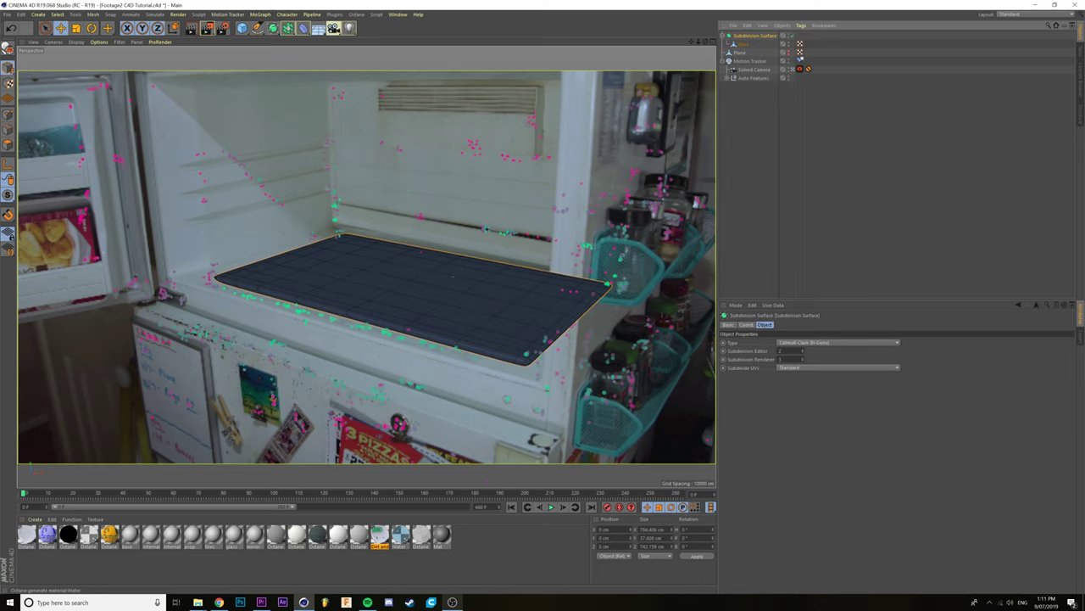
{"action": "left_click", "coordinate": [785, 351]}
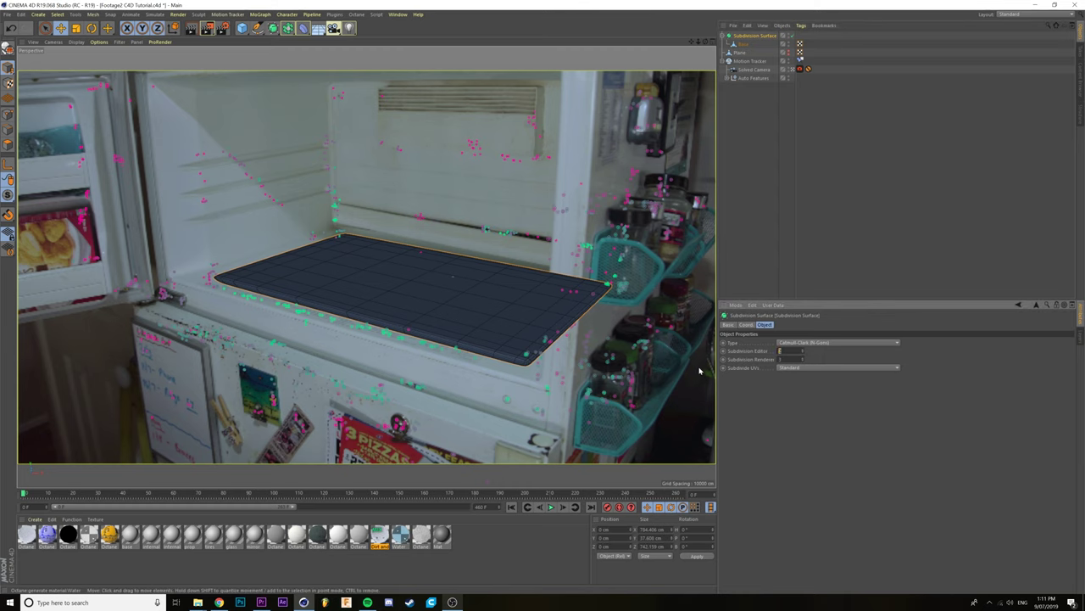
{"action": "key", "text": "Tab"}
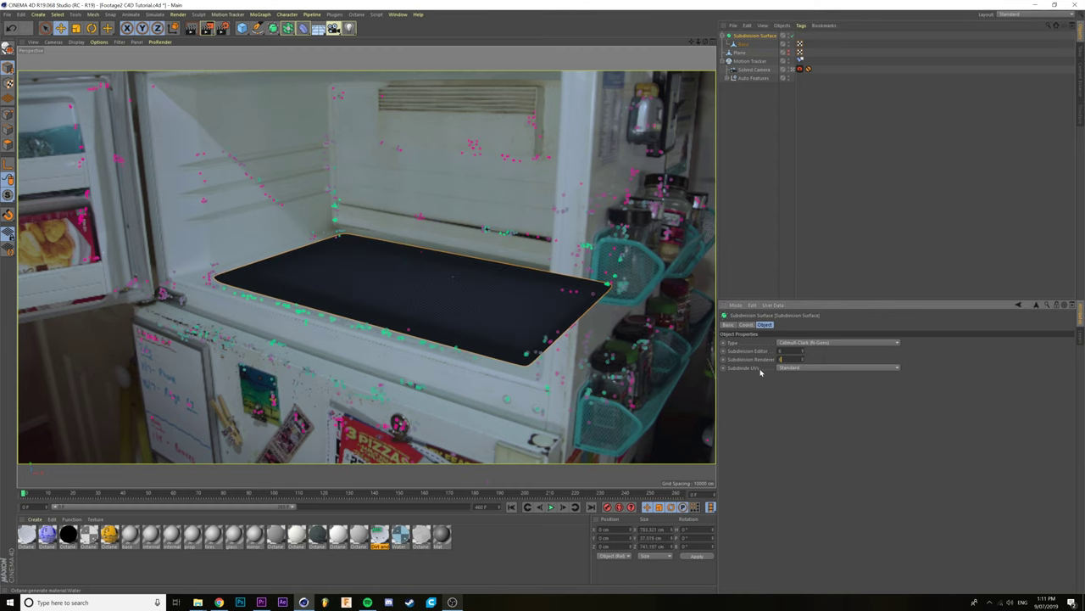
{"action": "key", "text": "Return"}
- Add a second Subdivision Surface and move it to the top level of the hierarchy
{"action": "left_click", "coordinate": [273, 28]}
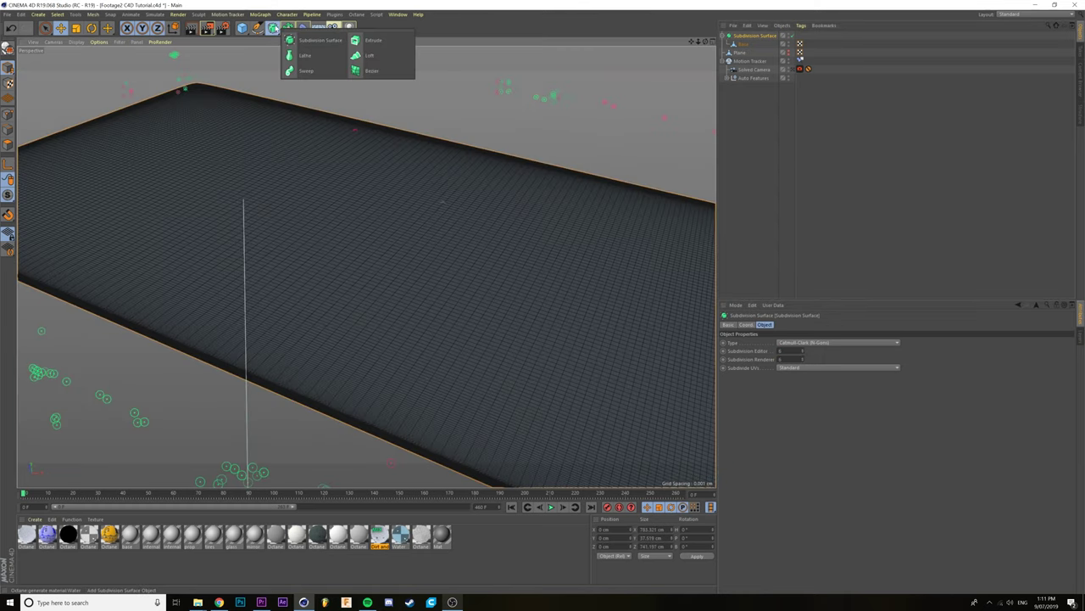
{"action": "left_click", "coordinate": [321, 41]}
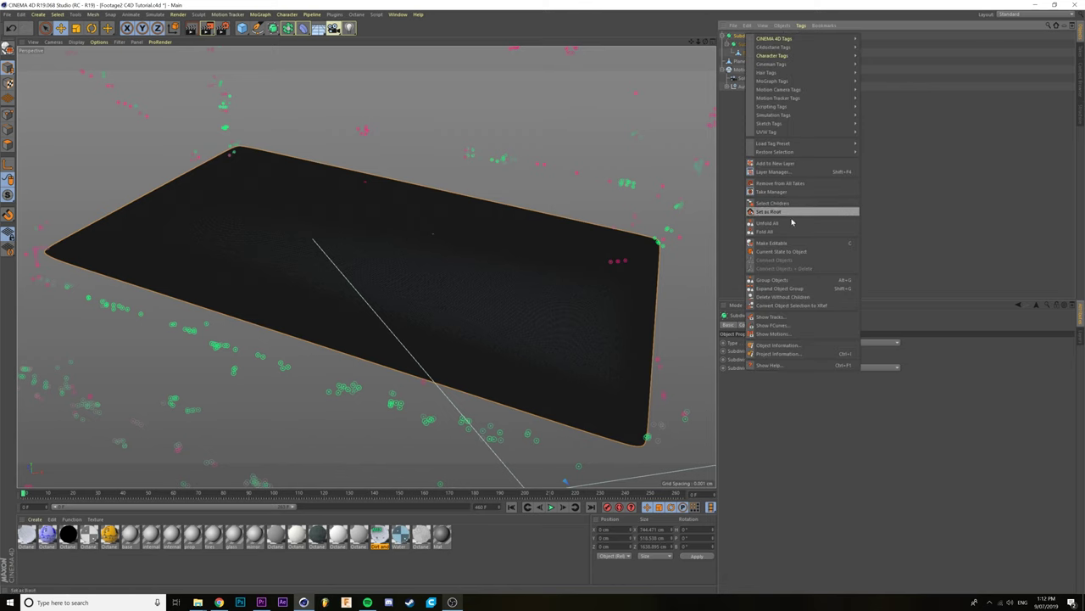
{"action": "left_click", "coordinate": [787, 251]}
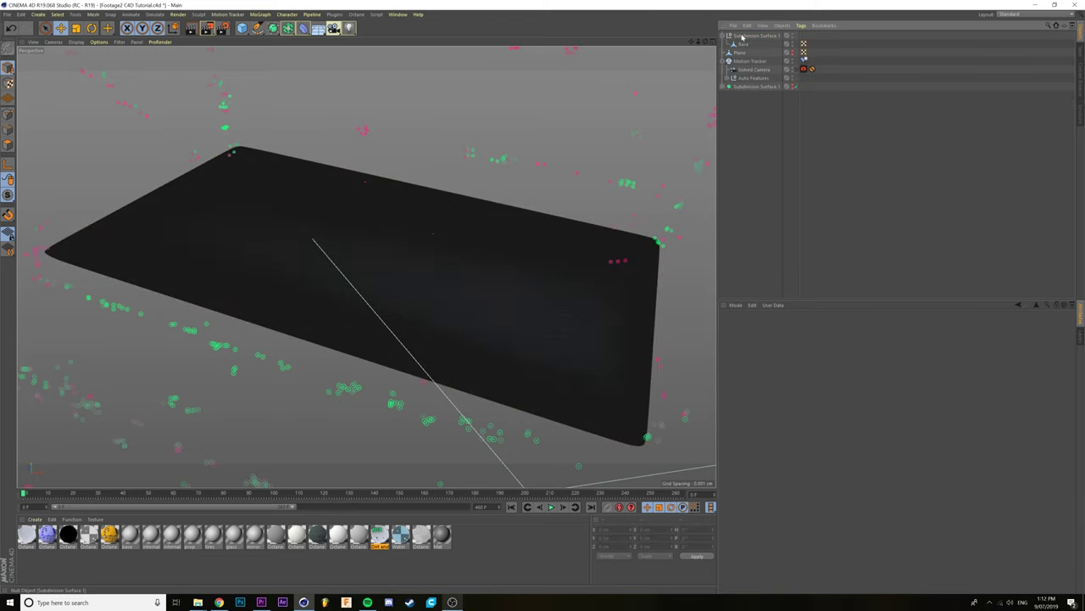
- Add a Displacer deformer alongside the Base plane and select it
{"action": "left_click", "coordinate": [741, 44]}
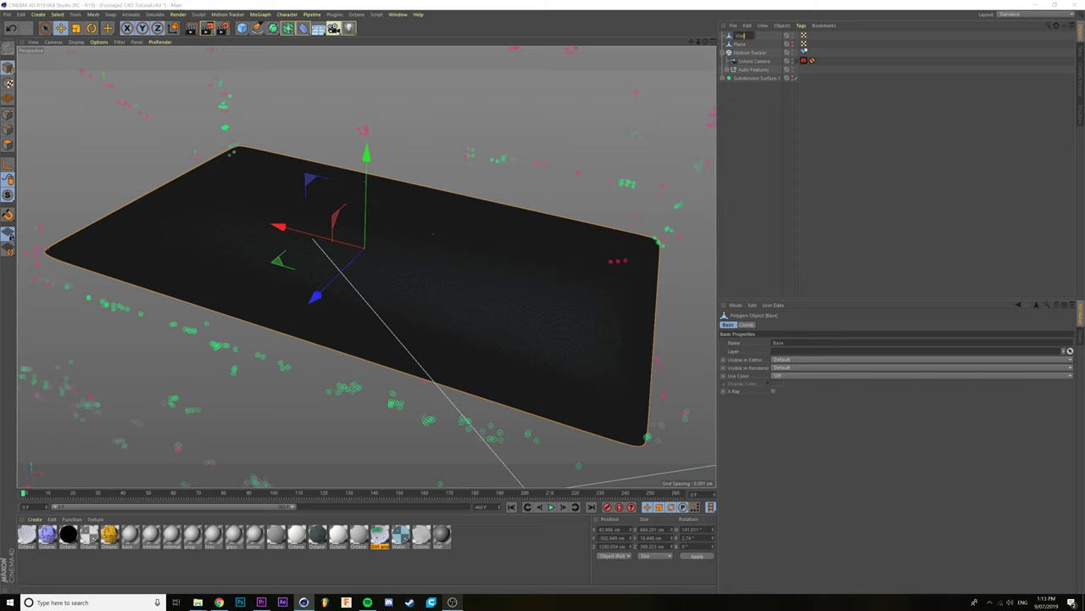
{"action": "left_click", "coordinate": [303, 28]}
{"action": "left_click", "coordinate": [343, 132]}
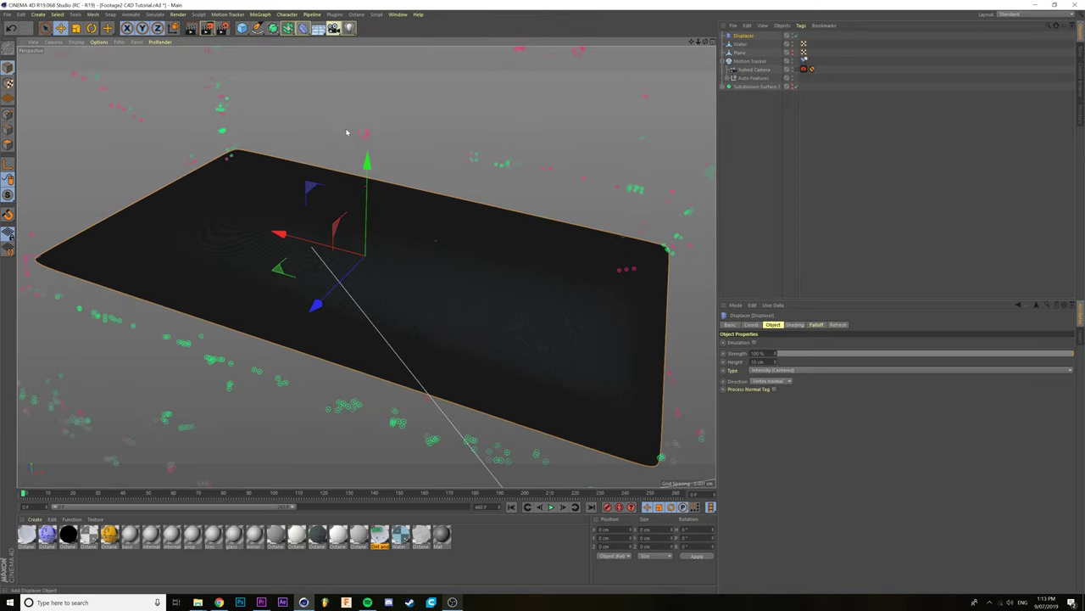
{"action": "left_click", "coordinate": [740, 37]}
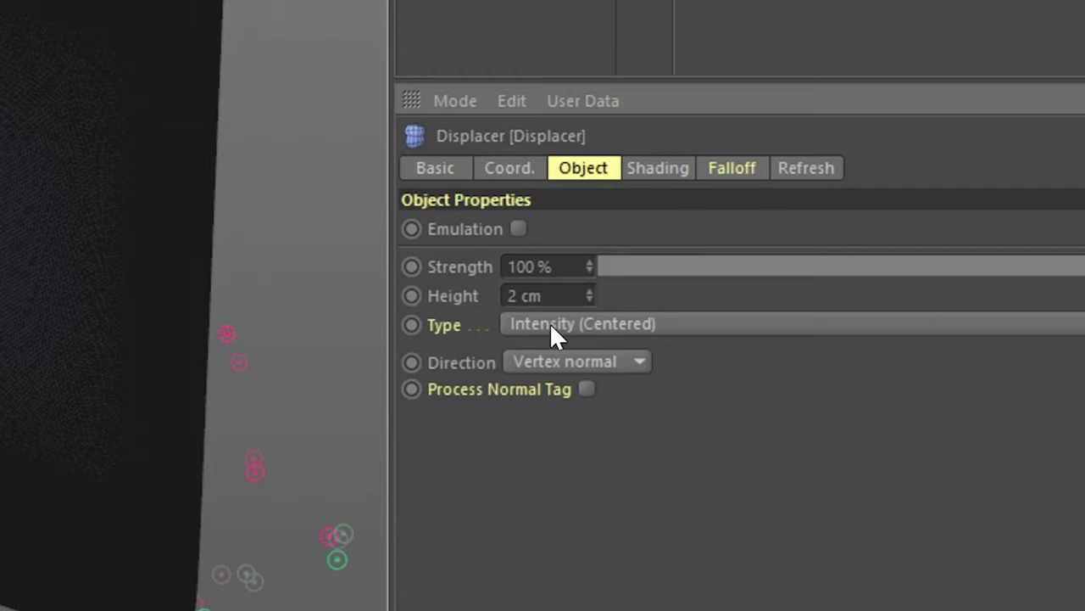
- Set the Displacer's direction to Planar with +Y orientation
{"action": "left_click", "coordinate": [549, 362]}
{"action": "left_click", "coordinate": [551, 450]}
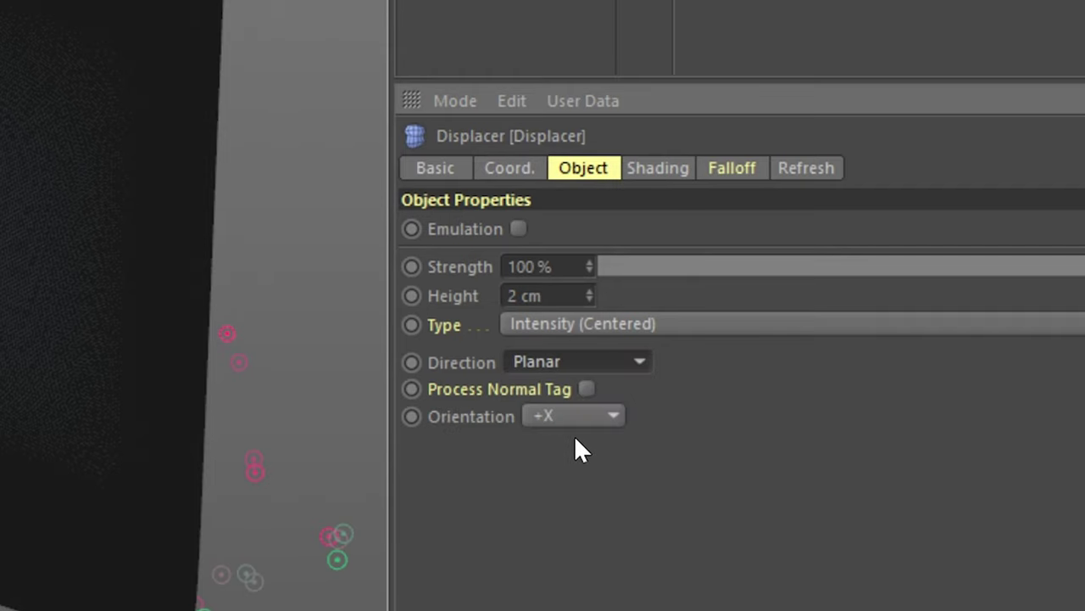
{"action": "left_click", "coordinate": [574, 417]}
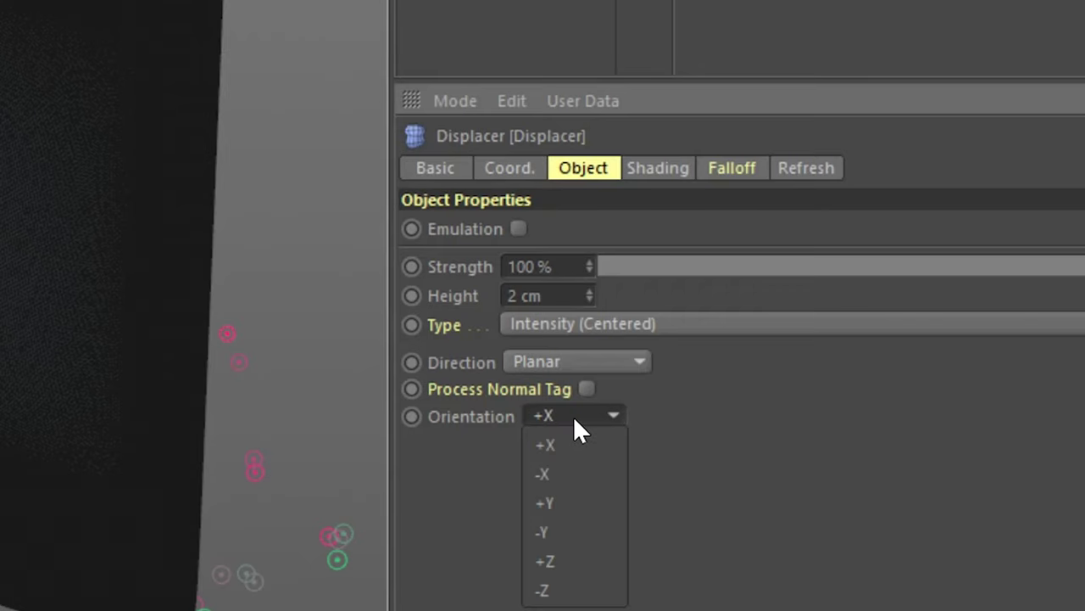
{"action": "left_click", "coordinate": [570, 507]}
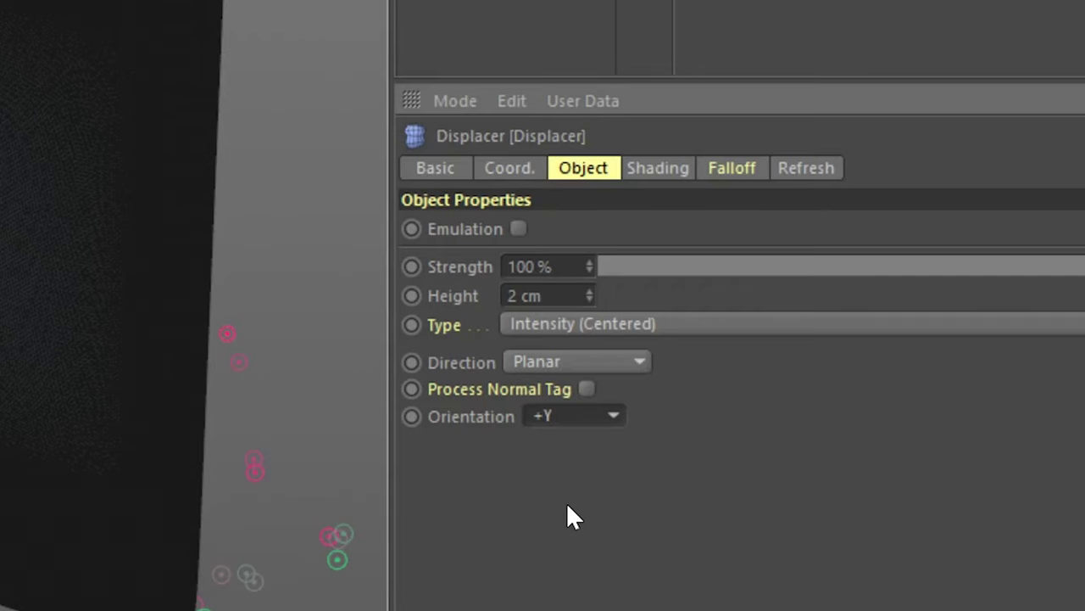
- Drive the displacement with a Noise shader set to Electric at 500% global scale
{"action": "left_click", "coordinate": [661, 169]}
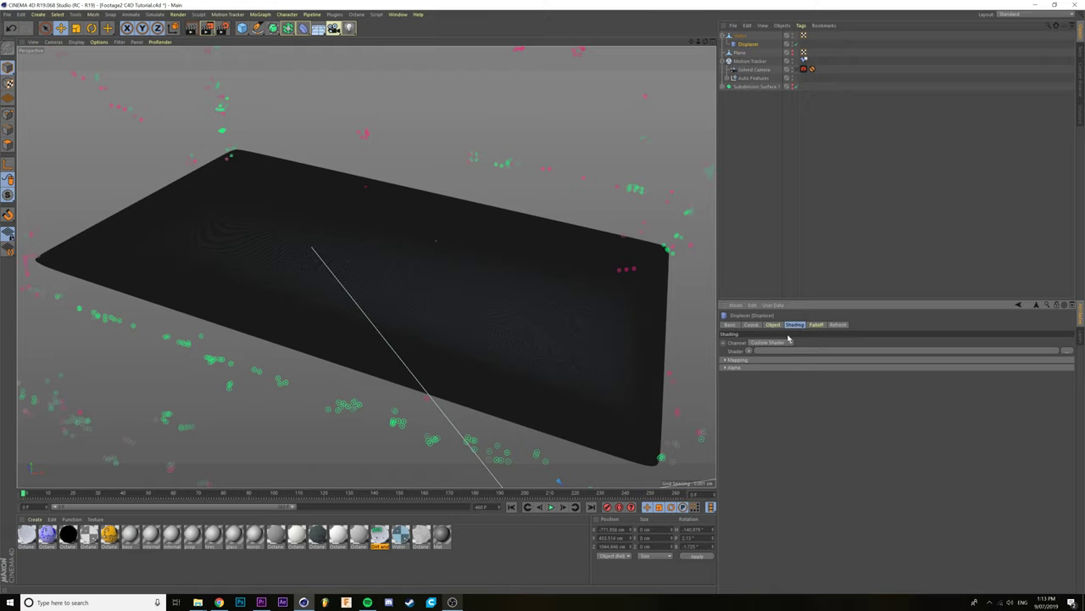
{"action": "left_click", "coordinate": [749, 352]}
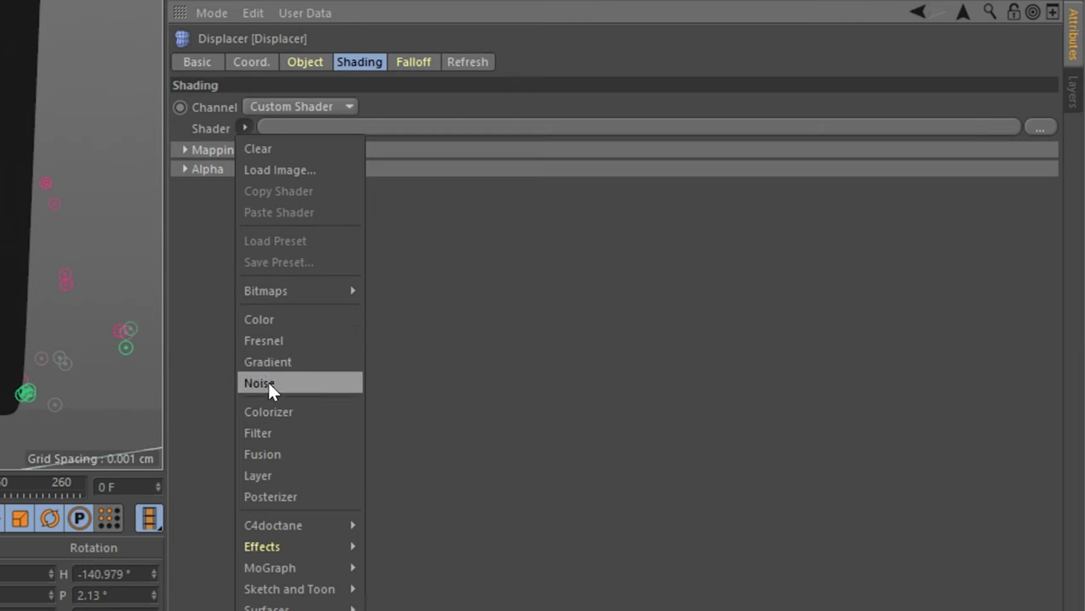
{"action": "left_click", "coordinate": [764, 456]}
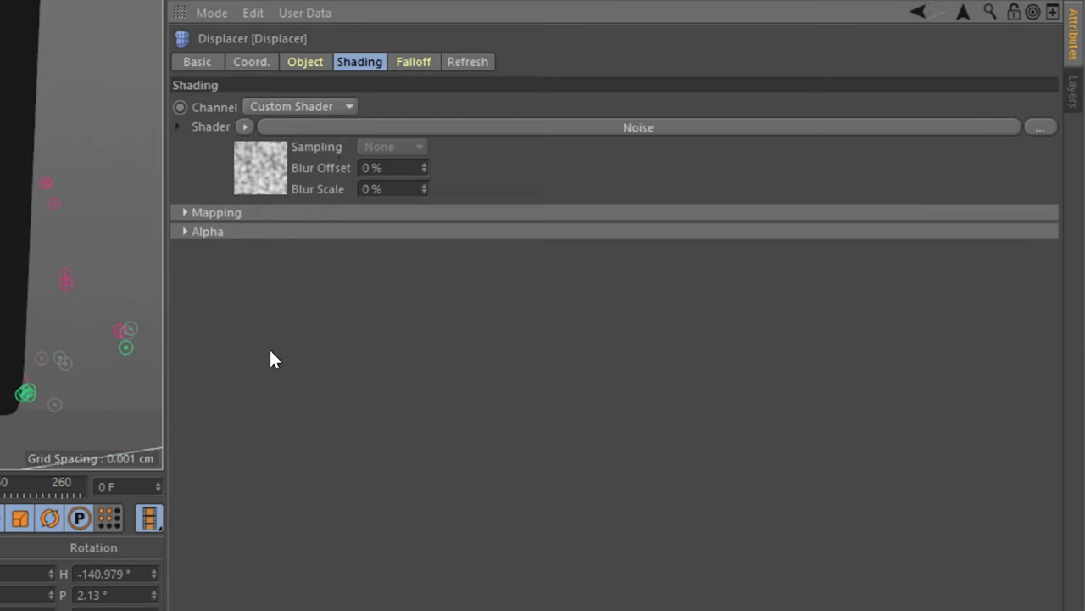
{"action": "left_click", "coordinate": [357, 127]}
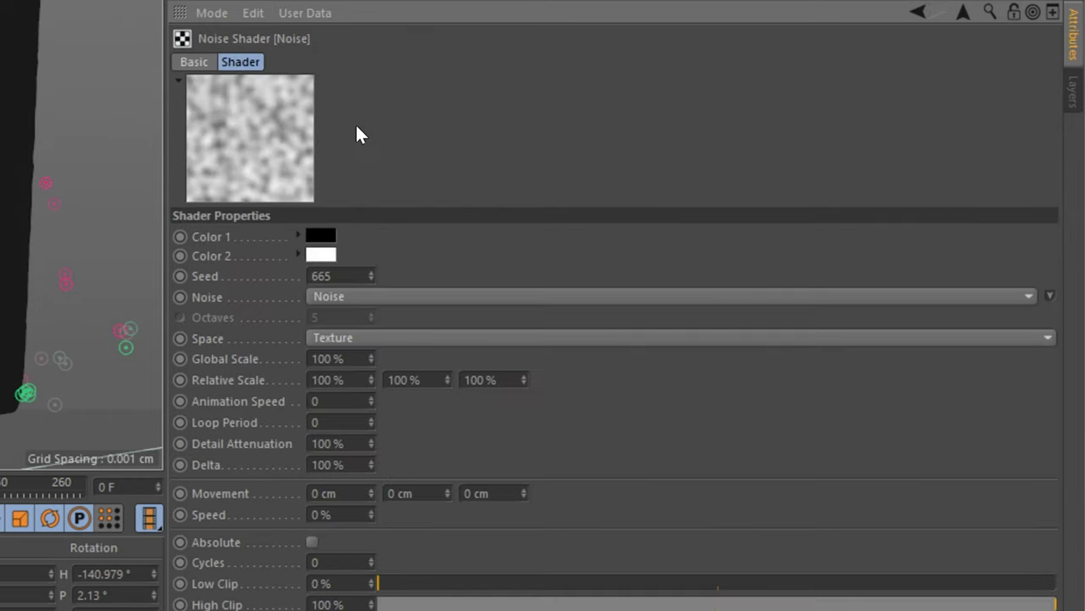
{"action": "left_click", "coordinate": [407, 296]}
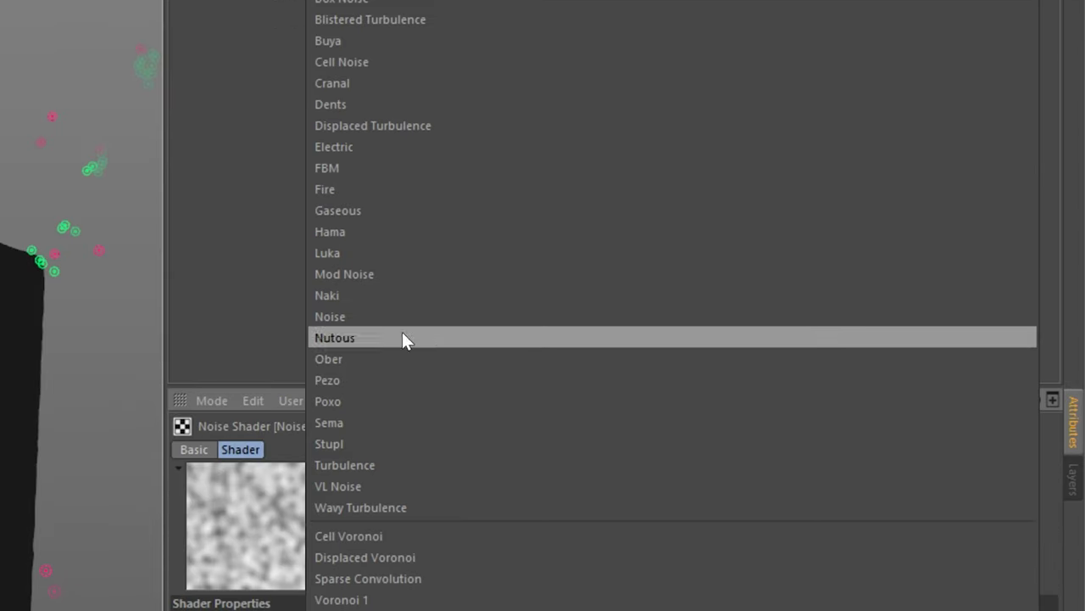
{"action": "left_click", "coordinate": [397, 146]}
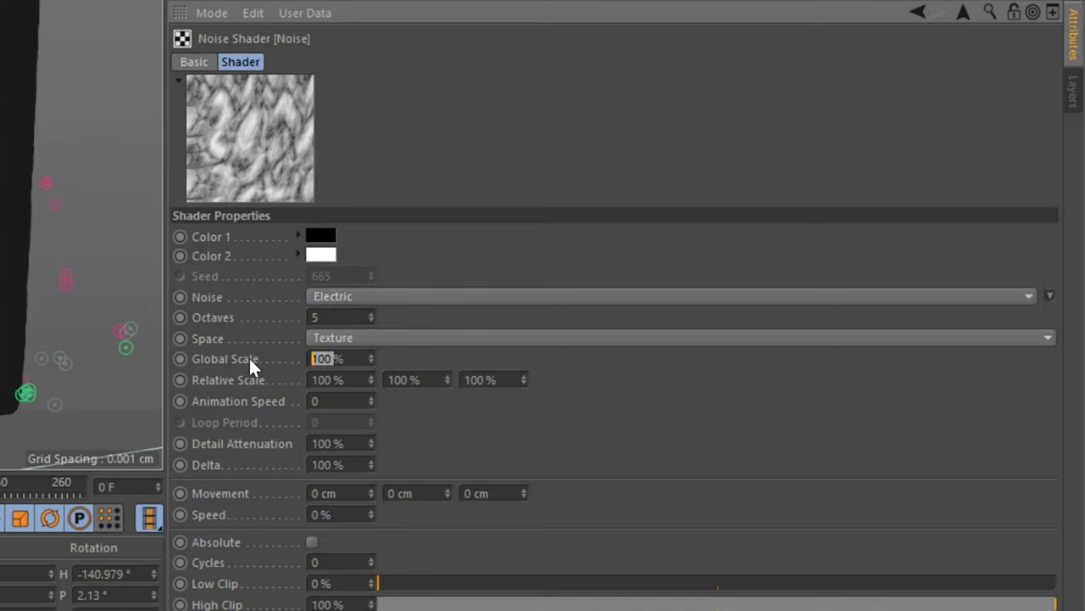
{"action": "type", "text": "500"}
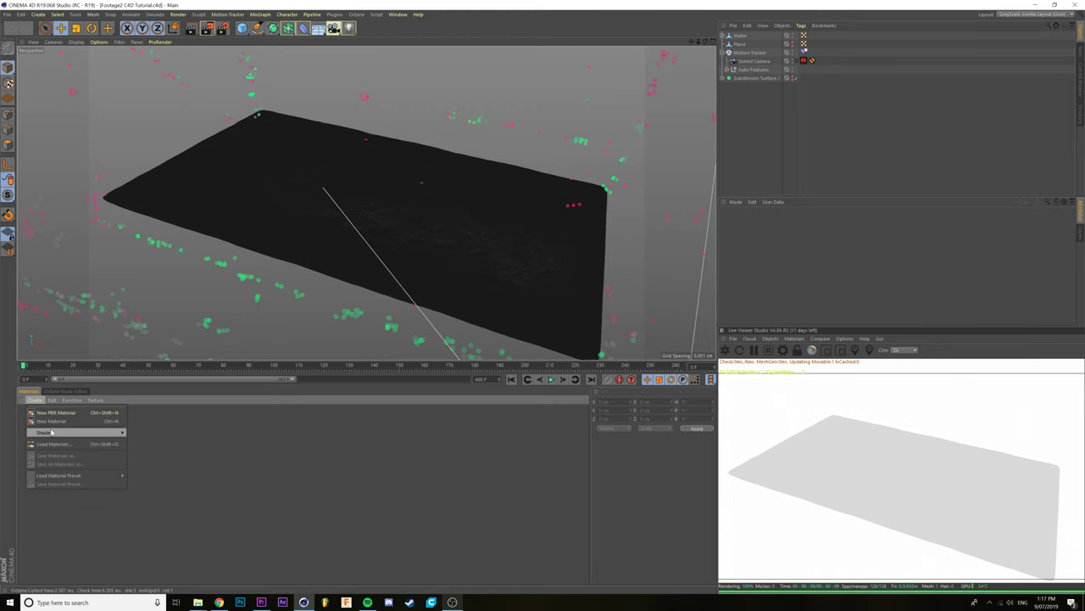
- Build a Specular Octane water material with a teal medium, then raise a new Landscape's height
{"action": "left_click", "coordinate": [201, 443]}
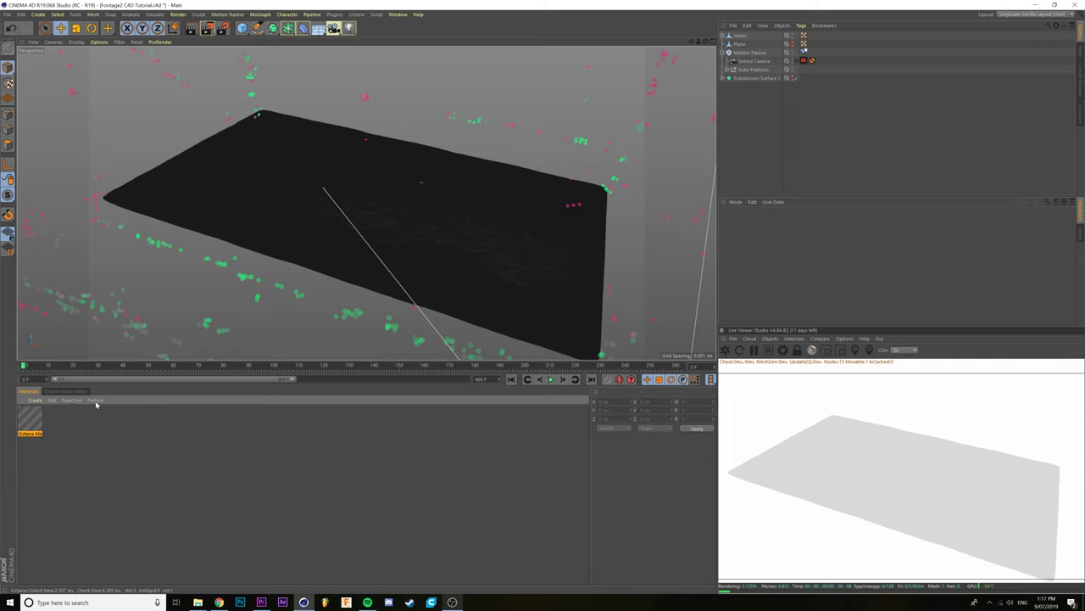
{"action": "double_click", "coordinate": [34, 417]}
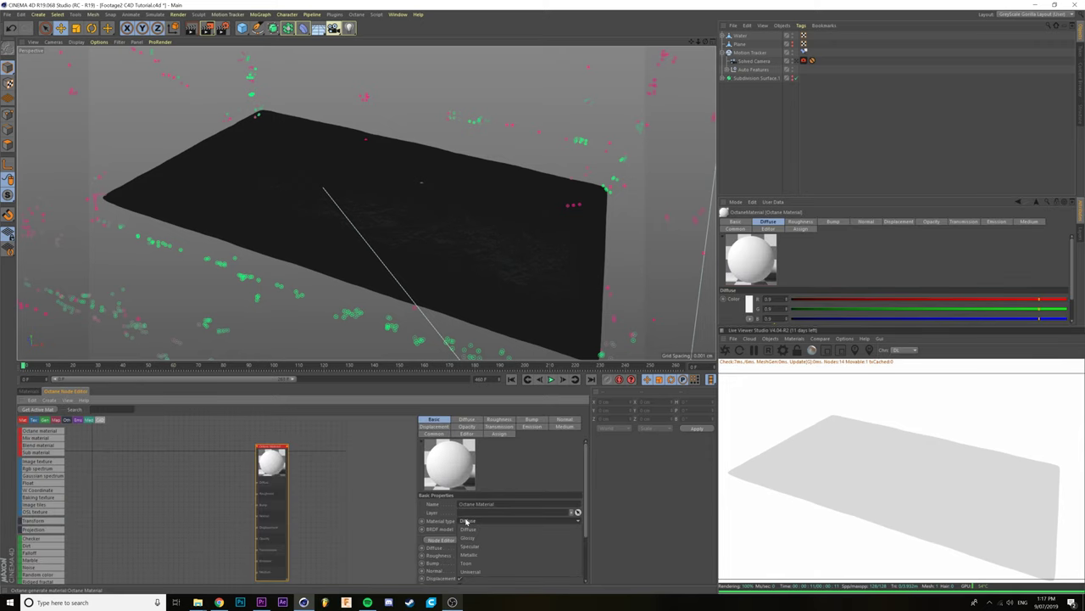
{"action": "left_click", "coordinate": [474, 545]}
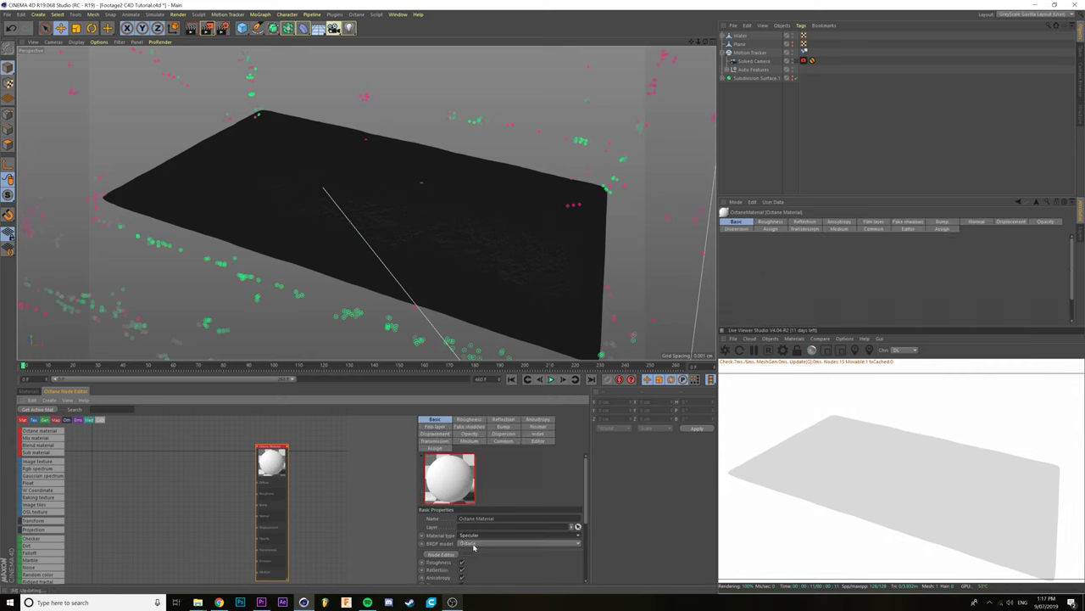
{"action": "scroll", "coordinate": [42, 547], "scroll_direction": "down", "scroll_amount": 5}
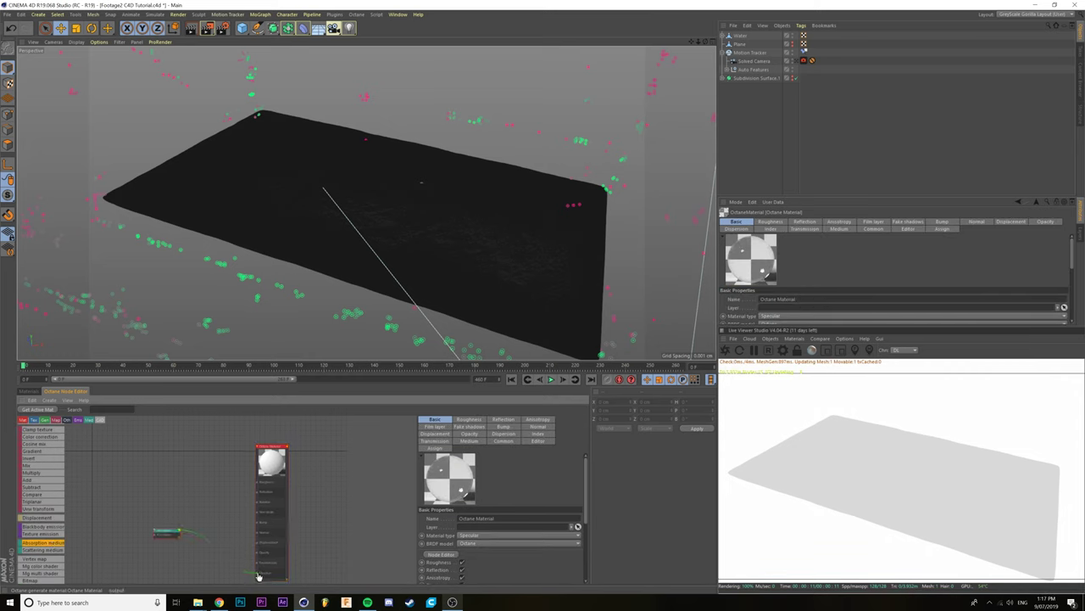
{"action": "left_click_drag", "start_coordinate": [166, 533], "coordinate": [186, 515]}
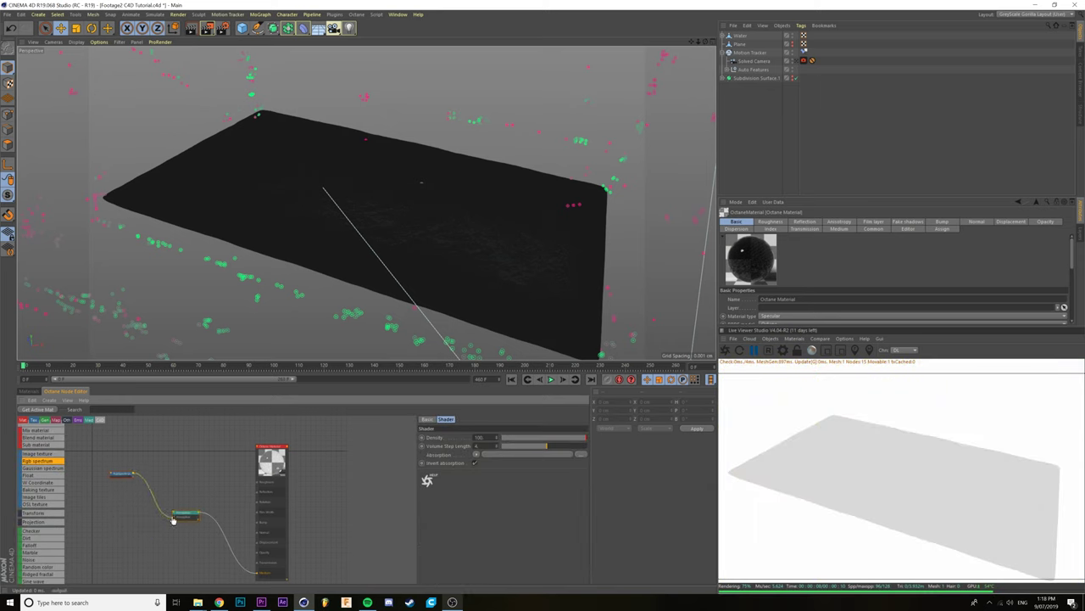
{"action": "left_click", "coordinate": [111, 472]}
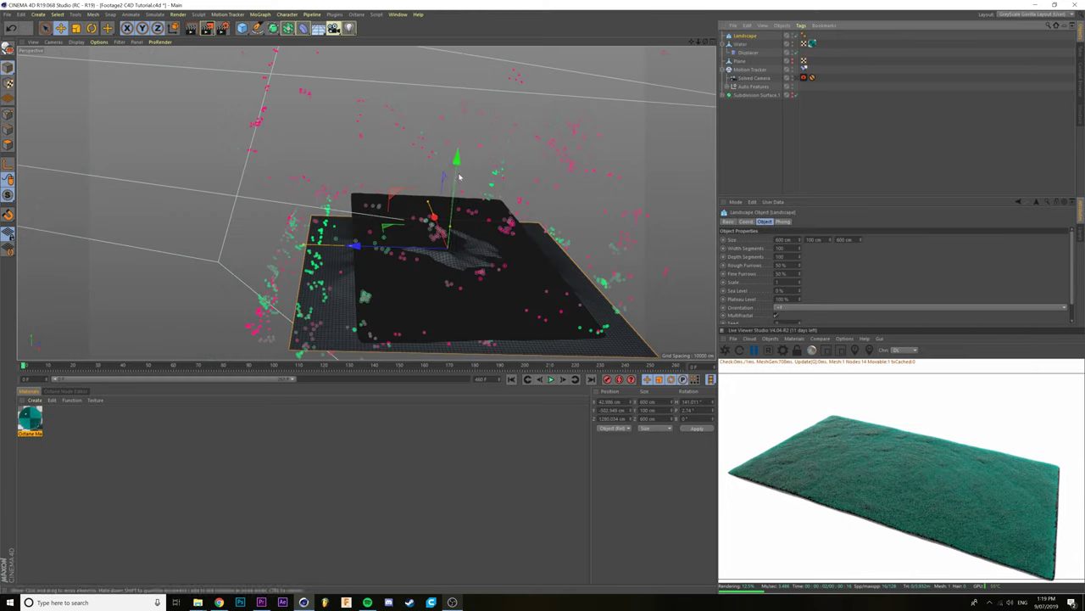
{"action": "mouse_move", "coordinate": [451, 166]}
{"action": "left_mouse_down"}
{"action": "mouse_move", "coordinate": [456, 141]}
{"action": "mouse_move", "coordinate": [460, 150]}
{"action": "left_mouse_up"}
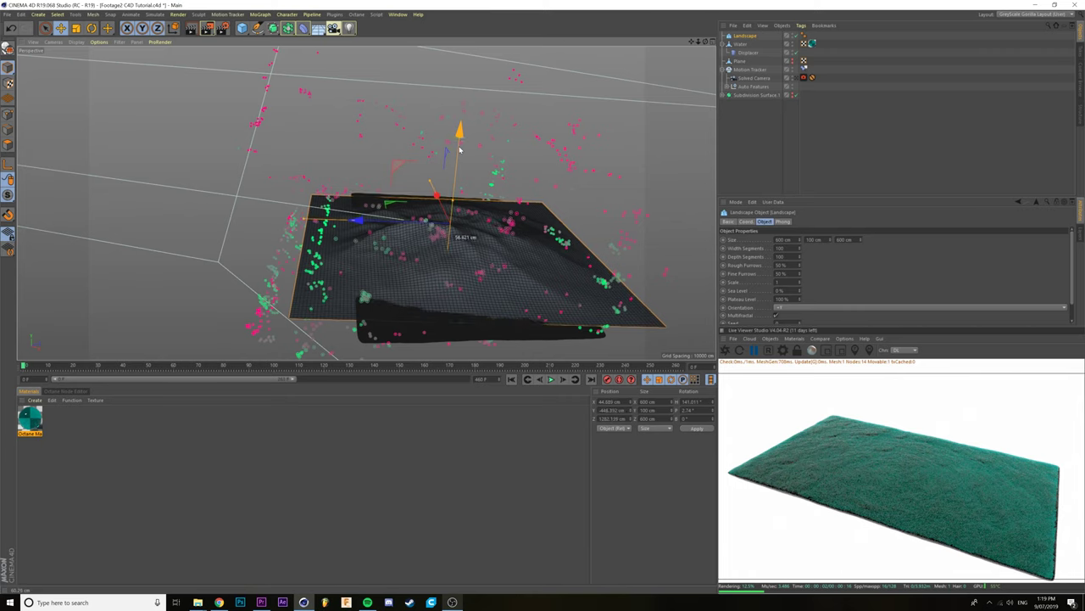
- Scale the Landscape to about 231.6 cm across, lower it into the water, and make it 90.6 cm tall
{"action": "key", "text": "t"}
{"action": "left_click_drag", "start_coordinate": [574, 198], "coordinate": [395, 194]}
{"action": "key", "text": "e"}
{"action": "scroll", "coordinate": [491, 255], "scroll_direction": "up", "scroll_amount": 4}
{"action": "left_click_drag", "start_coordinate": [407, 140], "coordinate": [409, 110]}
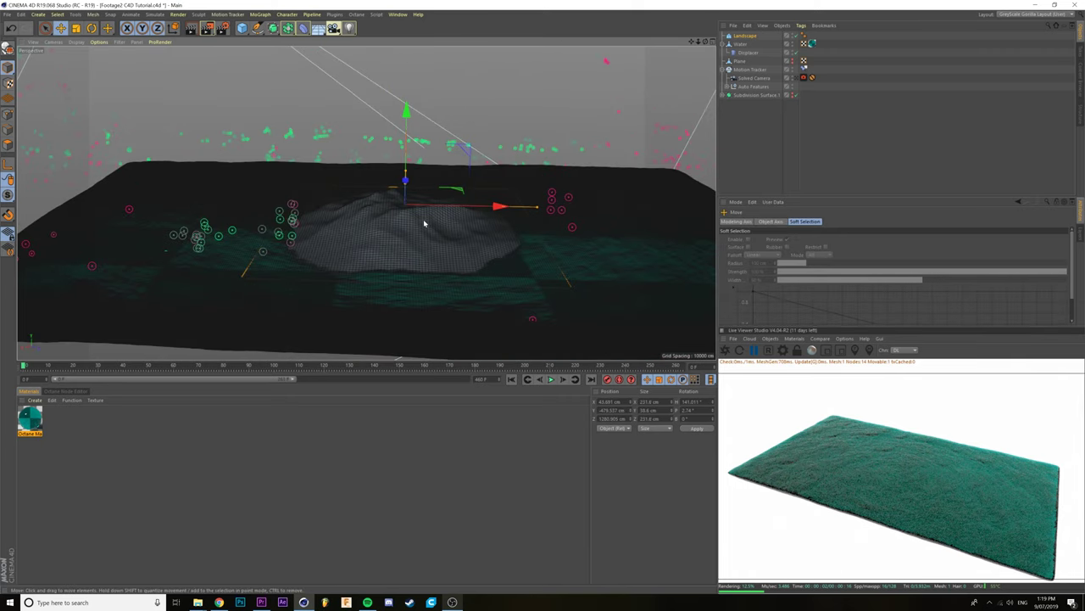
{"action": "left_click", "coordinate": [745, 36]}
{"action": "left_click_drag", "start_coordinate": [829, 240], "coordinate": [830, 214]}
- Set the Landscape's width and depth segments to 700 each
{"action": "left_click", "coordinate": [341, 233]}
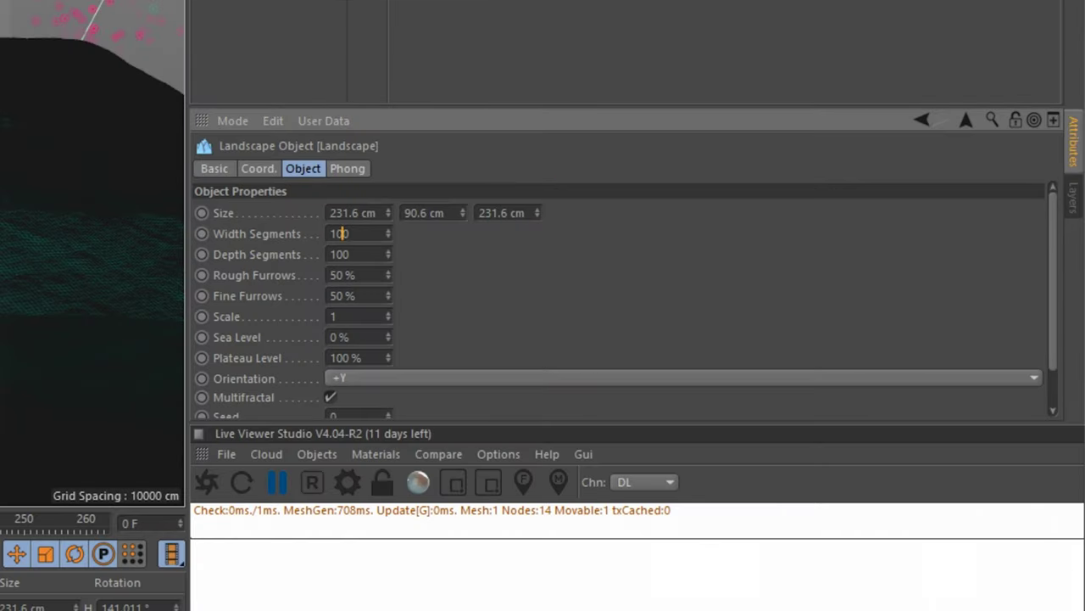
{"action": "key", "text": "BackSpace"}
{"action": "type", "text": "700"}
{"action": "key", "text": "Tab"}
{"action": "type", "text": "700"}
{"action": "key", "text": "Tab"}
{"action": "key", "text": "Tab"}
{"action": "key", "text": "Tab"}
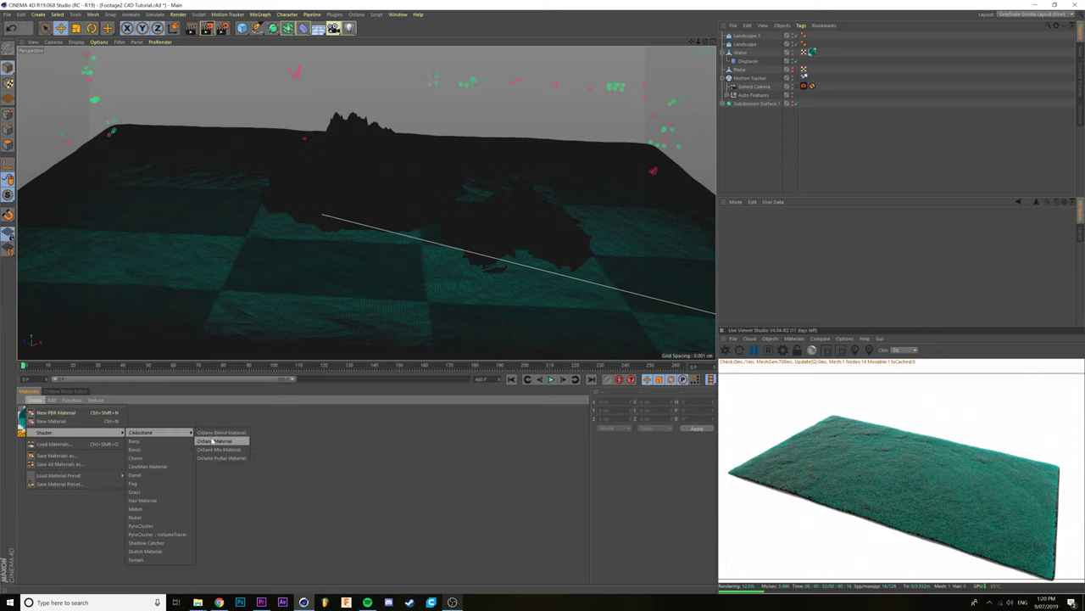
- Create another plain white Octane material and open its node graph
{"action": "left_click", "coordinate": [214, 441]}
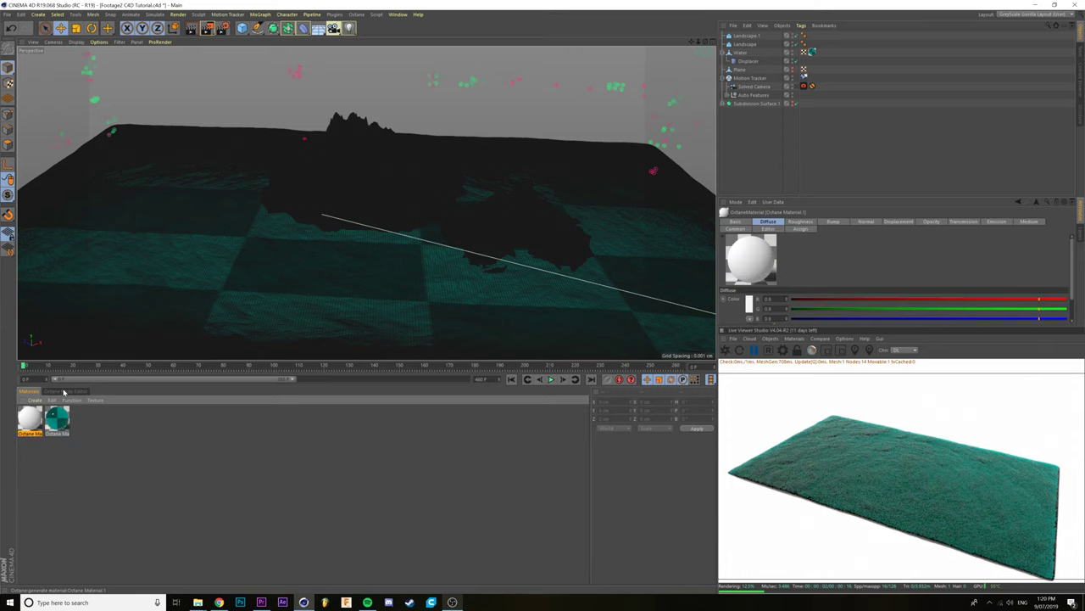
{"action": "left_click", "coordinate": [65, 391]}
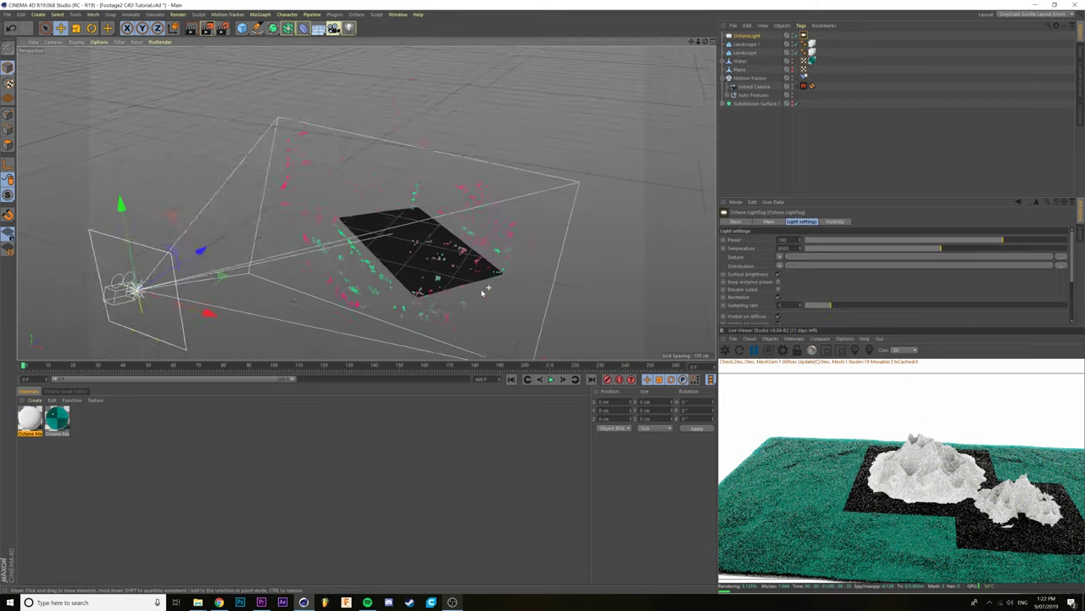
- Angle the Octane light over the scene, then add an Octane Daylight and tilt its sun direction
{"action": "left_click_drag", "start_coordinate": [356, 212], "coordinate": [446, 206], "text": "alt"}
{"action": "key", "text": "e"}
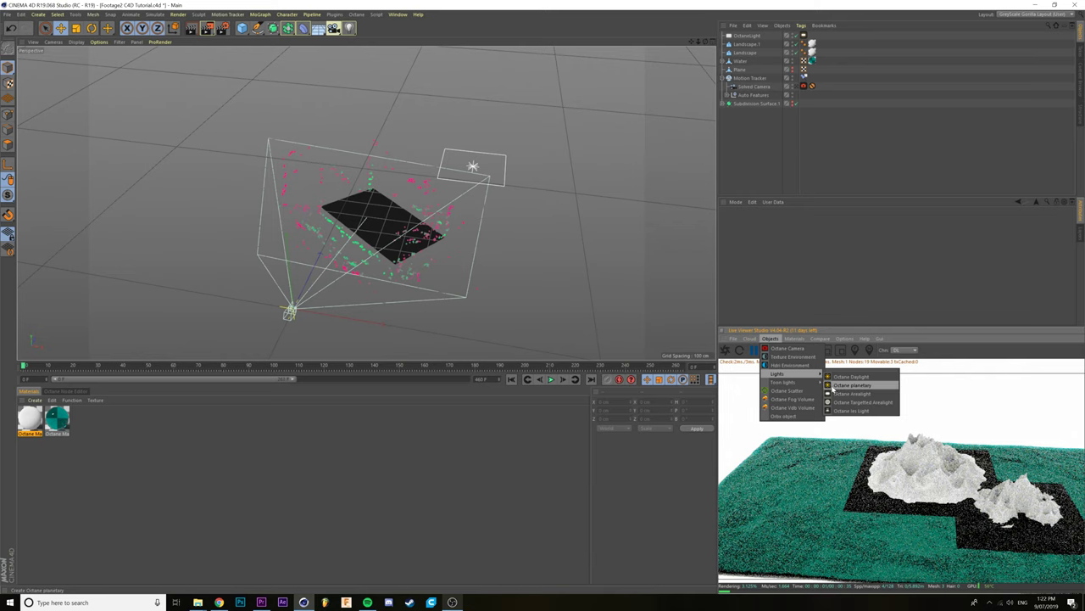
{"action": "left_click", "coordinate": [838, 382]}
{"action": "left_click_drag", "start_coordinate": [551, 322], "coordinate": [601, 293], "text": "alt"}
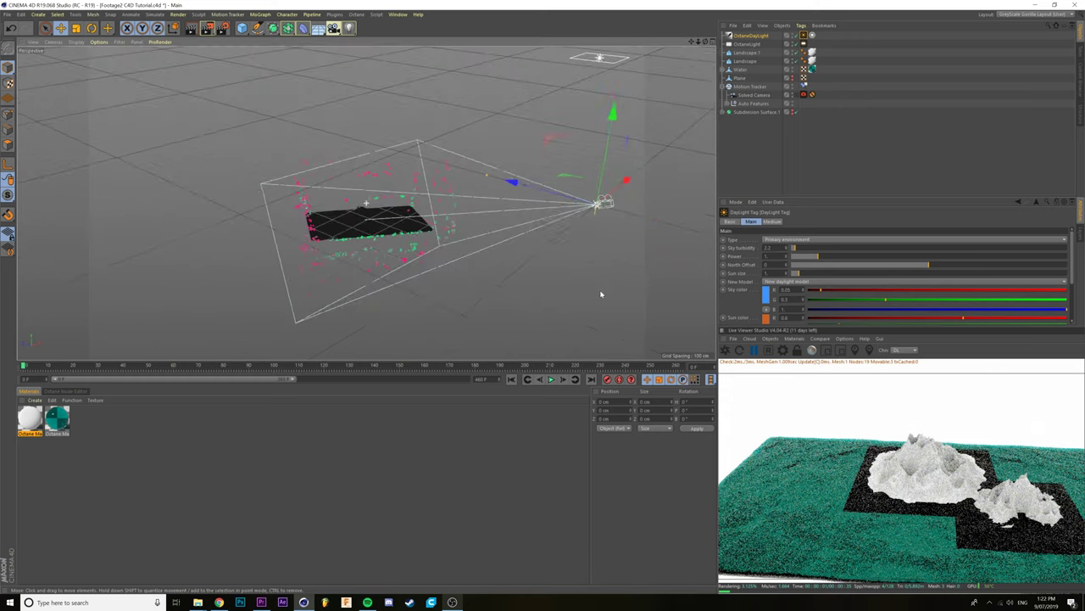
{"action": "key", "text": "r"}
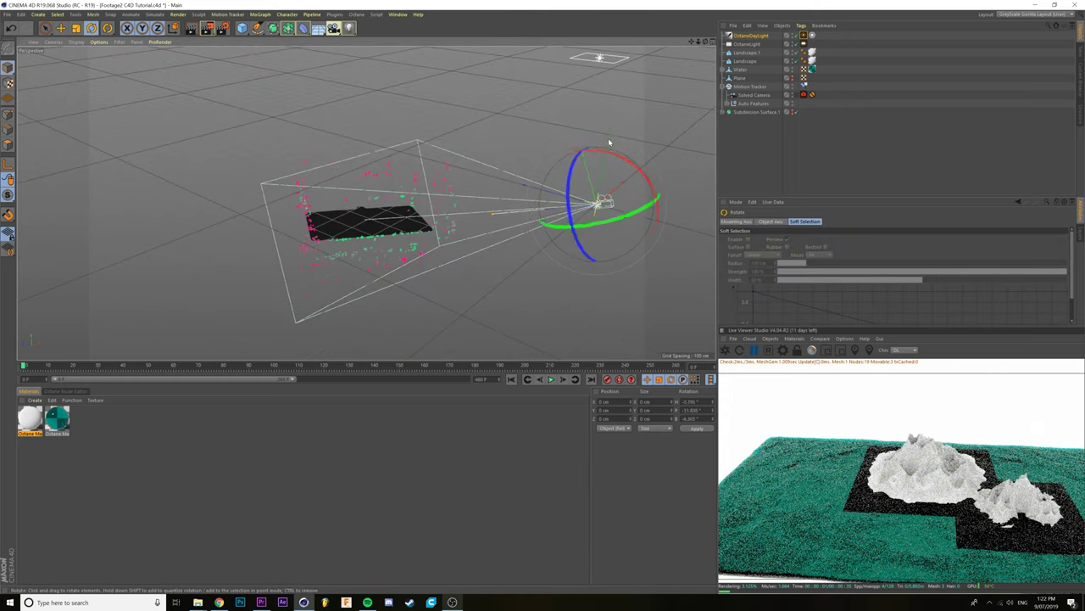
{"action": "left_click_drag", "start_coordinate": [593, 130], "coordinate": [582, 133]}
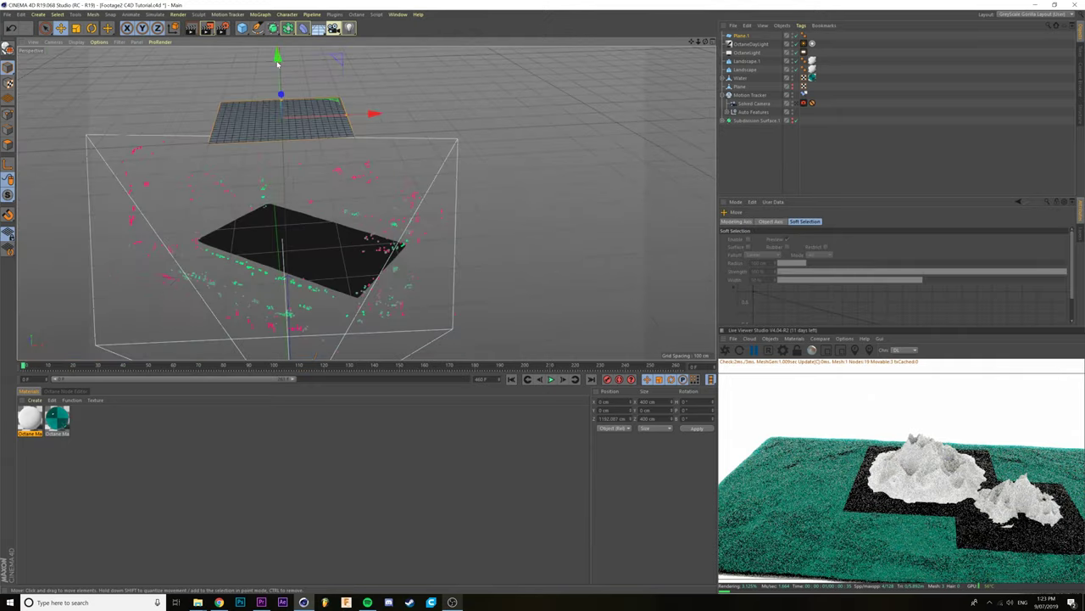
- Rotate the planes upright into the back, left and side walls around the scene
{"action": "left_click_drag", "start_coordinate": [335, 289], "coordinate": [328, 264]}
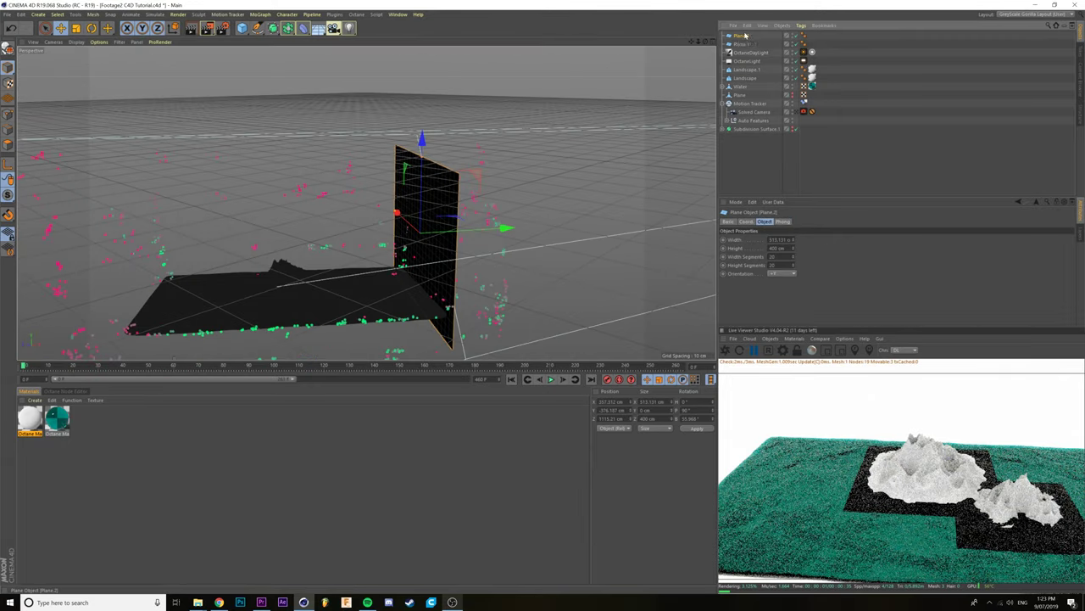
{"action": "left_click_drag", "start_coordinate": [170, 238], "coordinate": [173, 261]}
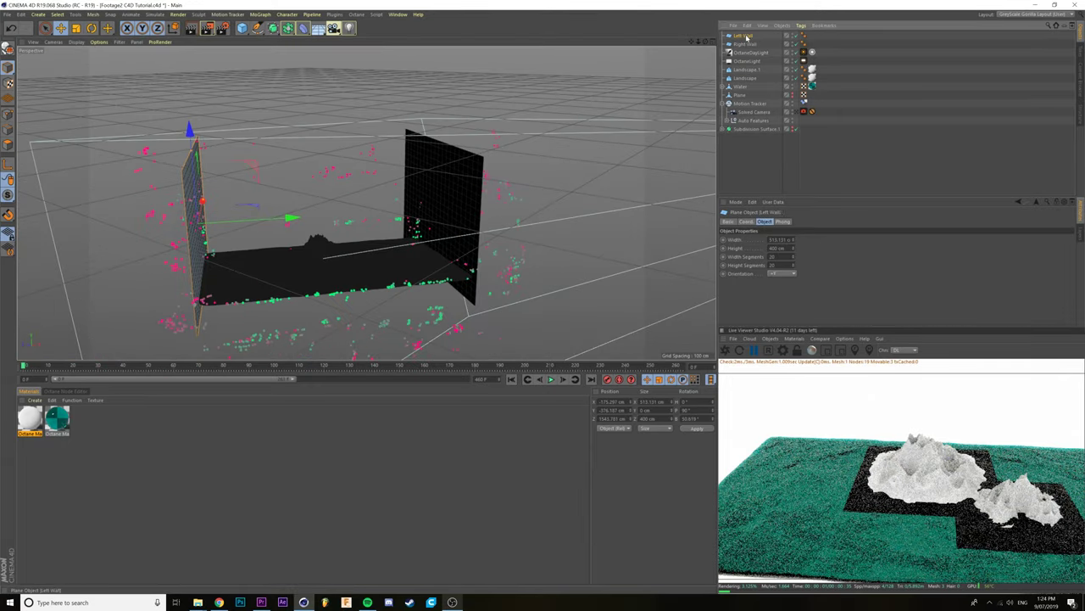
{"action": "left_click_drag", "start_coordinate": [280, 229], "coordinate": [310, 242]}
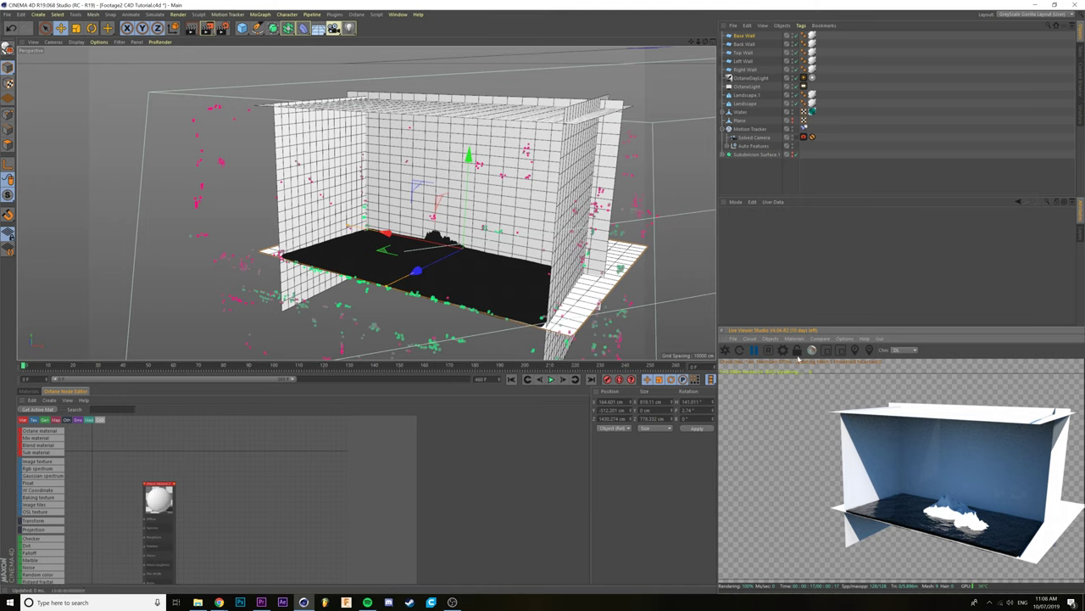
- Check the alpha channel option in the Octane render settings
{"action": "left_click", "coordinate": [784, 351]}
{"action": "left_click_drag", "start_coordinate": [91, 12], "coordinate": [563, 112]}
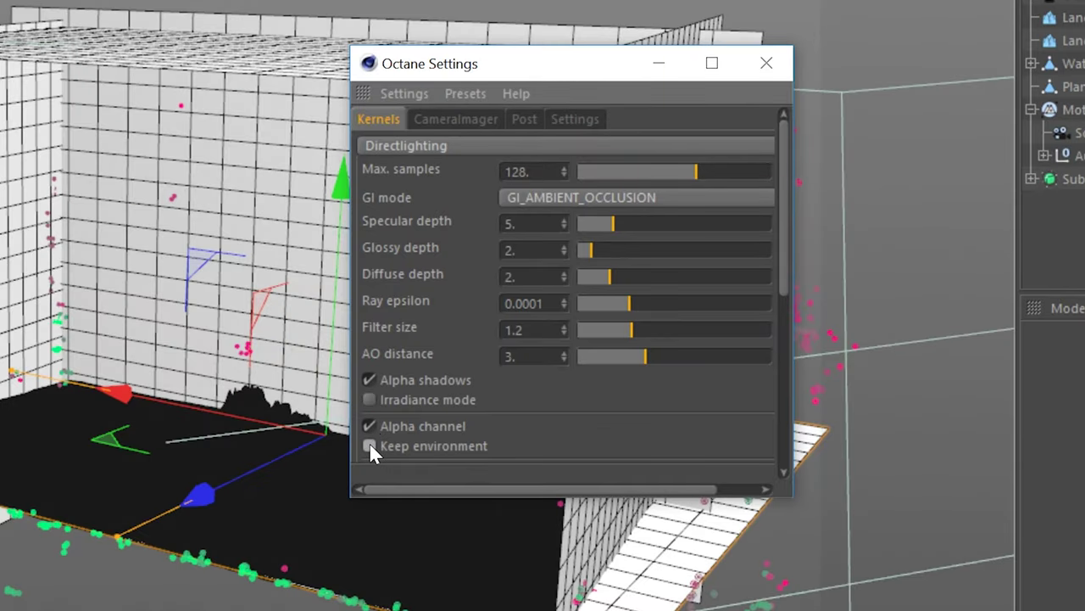
{"action": "left_click", "coordinate": [766, 66]}
- Turn on Alpha Channel on the Save page of the Render Settings
{"action": "key", "text": "ctrl+b"}
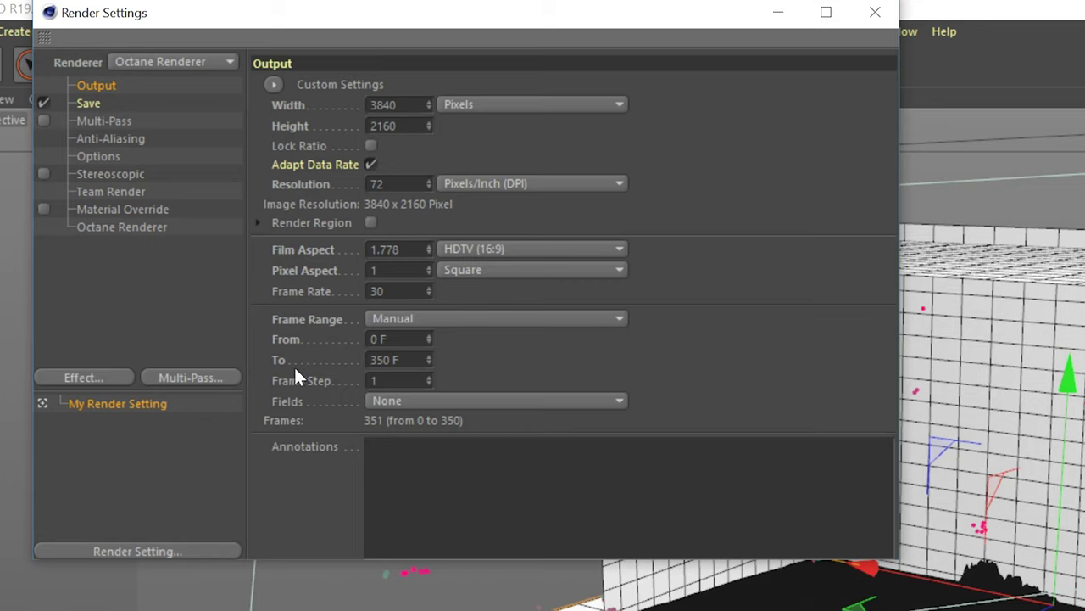
{"action": "left_click", "coordinate": [88, 102]}
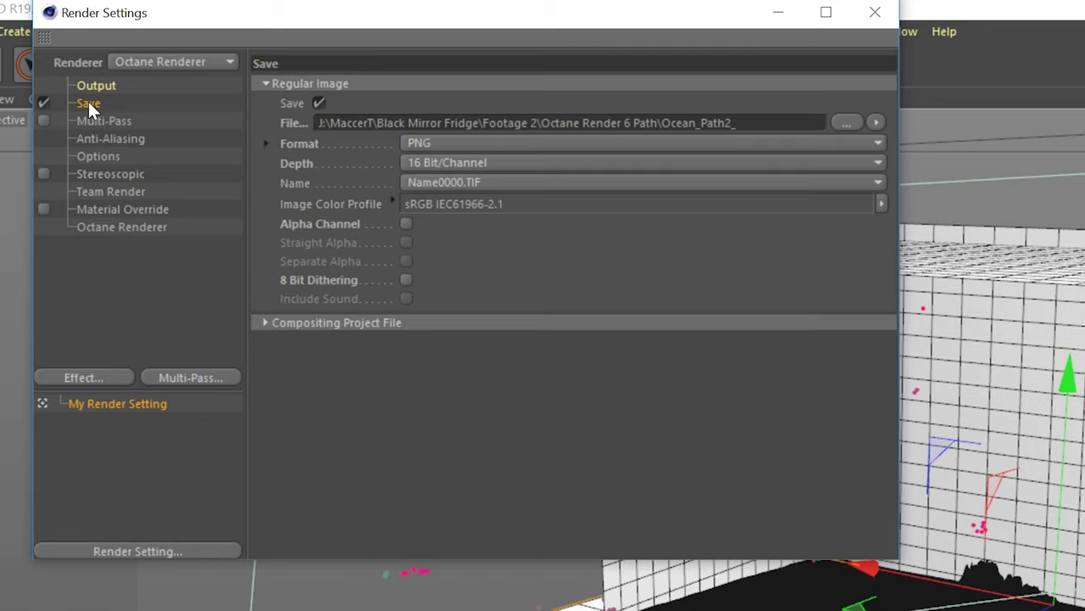
{"action": "left_click", "coordinate": [406, 225]}
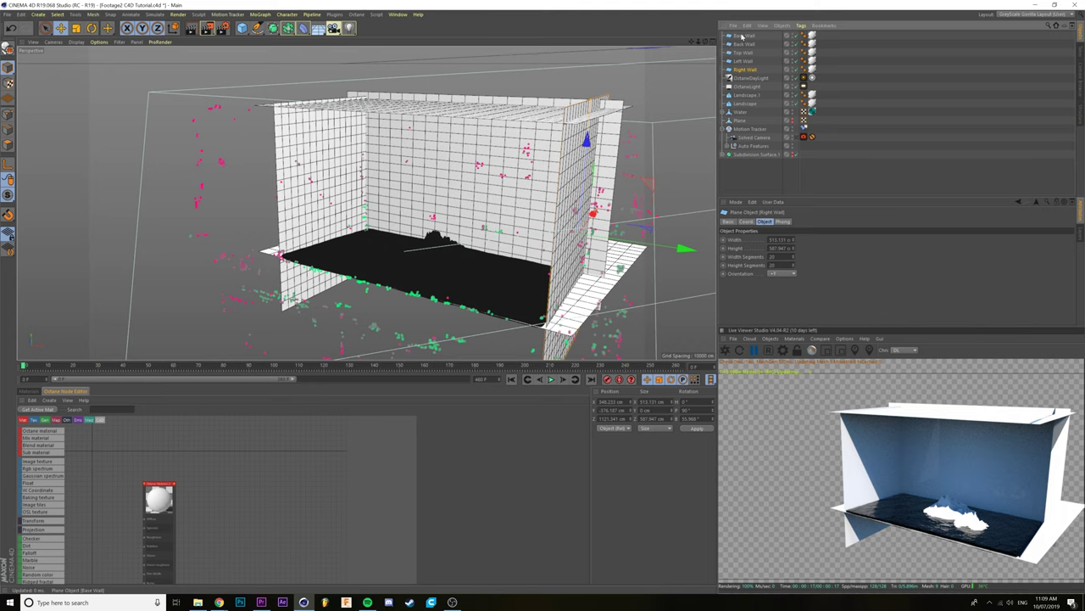
- Select all the wall planes and give them an Octane ObjectTag
{"action": "left_click", "coordinate": [742, 36], "text": "shift"}
{"action": "right_click", "coordinate": [741, 52]}
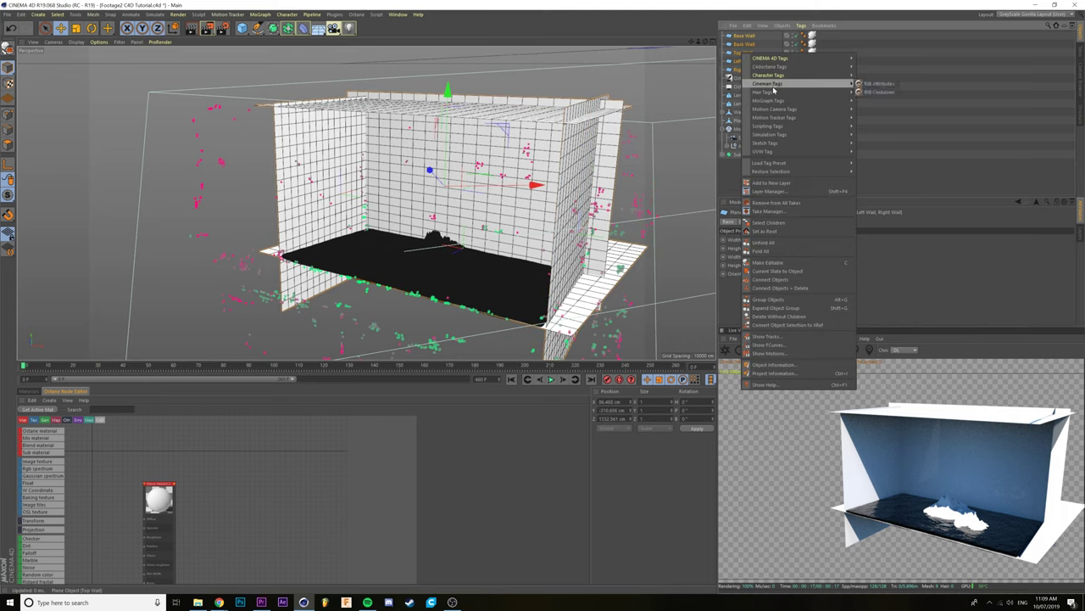
{"action": "left_click", "coordinate": [887, 92]}
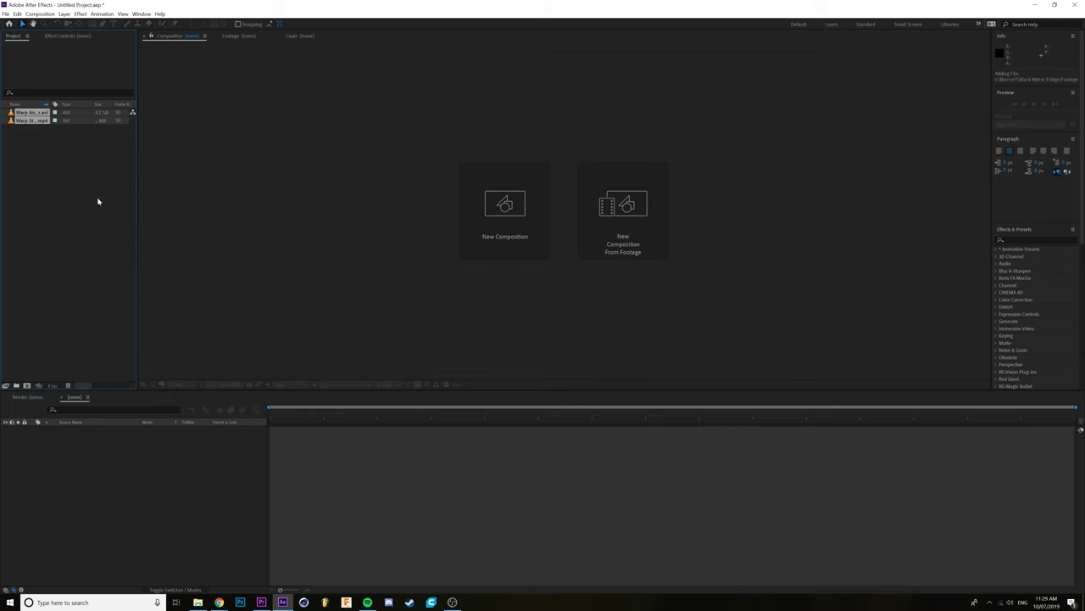
- Make a new comp from the fridge clip, place the ocean render above it, and preview
{"action": "right_click", "coordinate": [32, 120]}
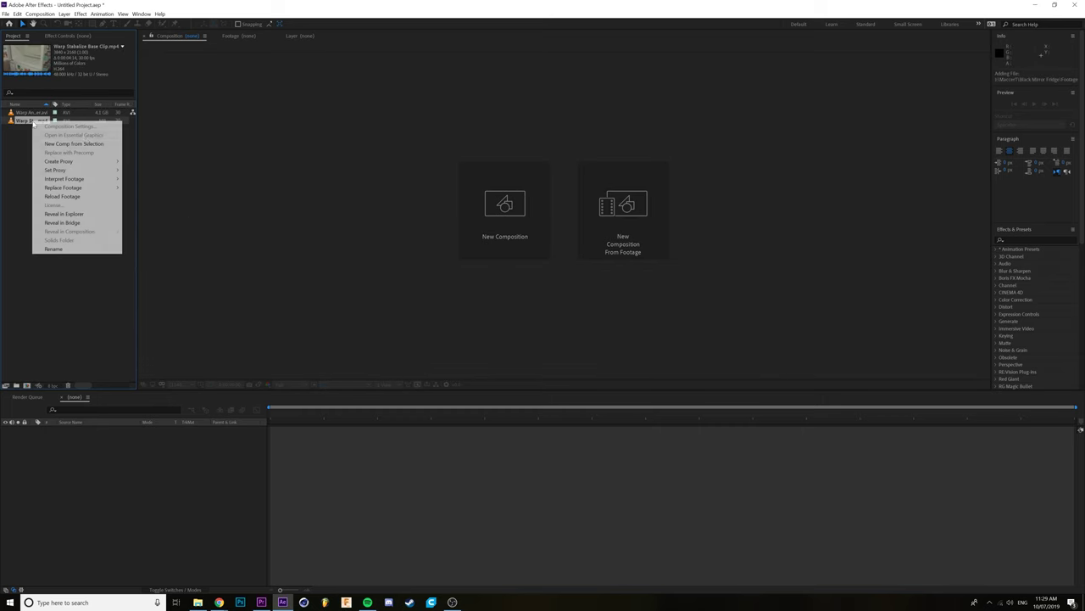
{"action": "left_click", "coordinate": [84, 145]}
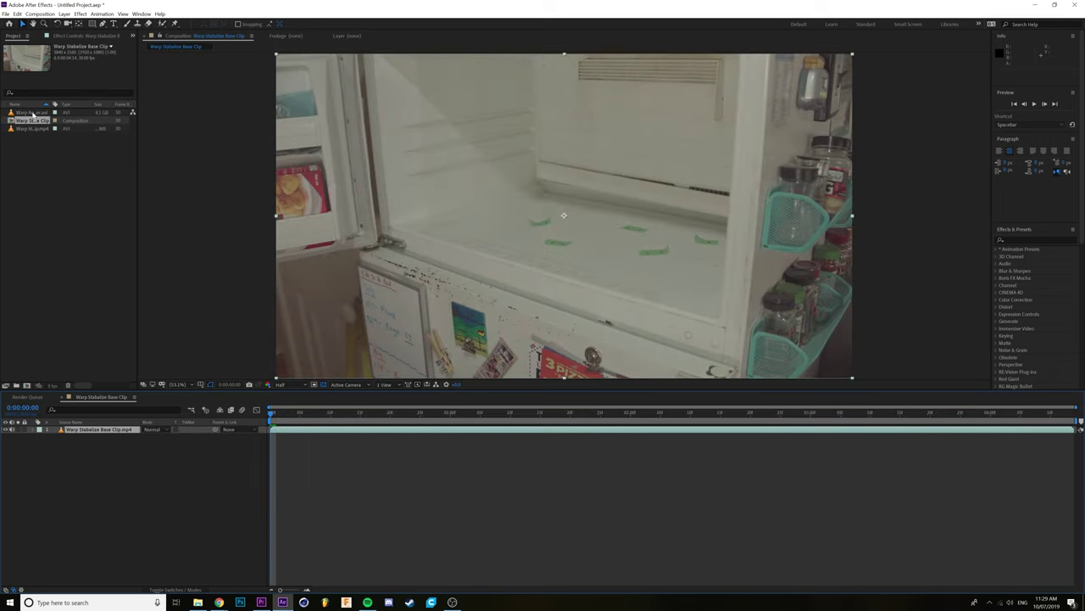
{"action": "left_click", "coordinate": [34, 113]}
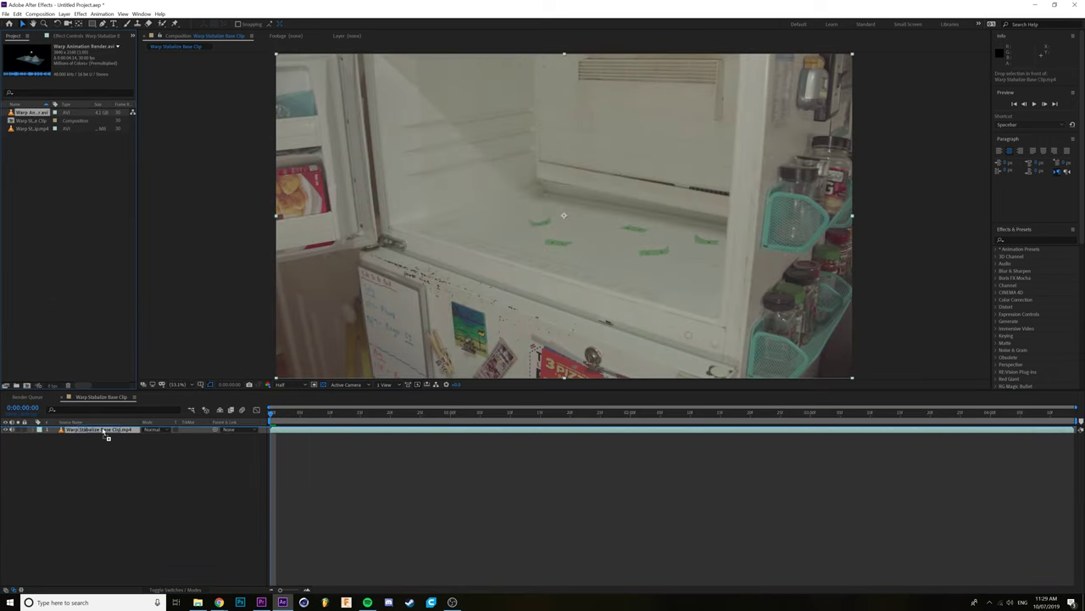
{"action": "left_click_drag", "start_coordinate": [107, 435], "coordinate": [105, 432]}
{"action": "left_click", "coordinate": [1034, 103]}
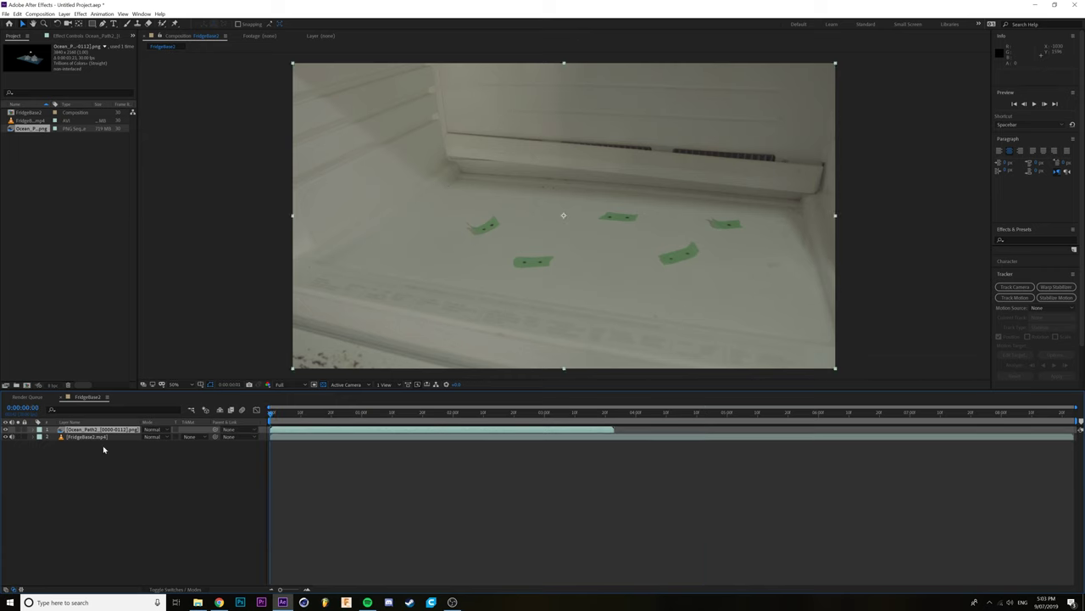
- Duplicate the fridge footage layer and move the copy above the ocean render
{"action": "left_click", "coordinate": [85, 436]}
{"action": "key", "text": "ctrl+d"}
{"action": "left_click_drag", "start_coordinate": [82, 430], "coordinate": [83, 429]}
{"action": "right_click", "coordinate": [85, 429]}
{"action": "left_click", "coordinate": [103, 422]}
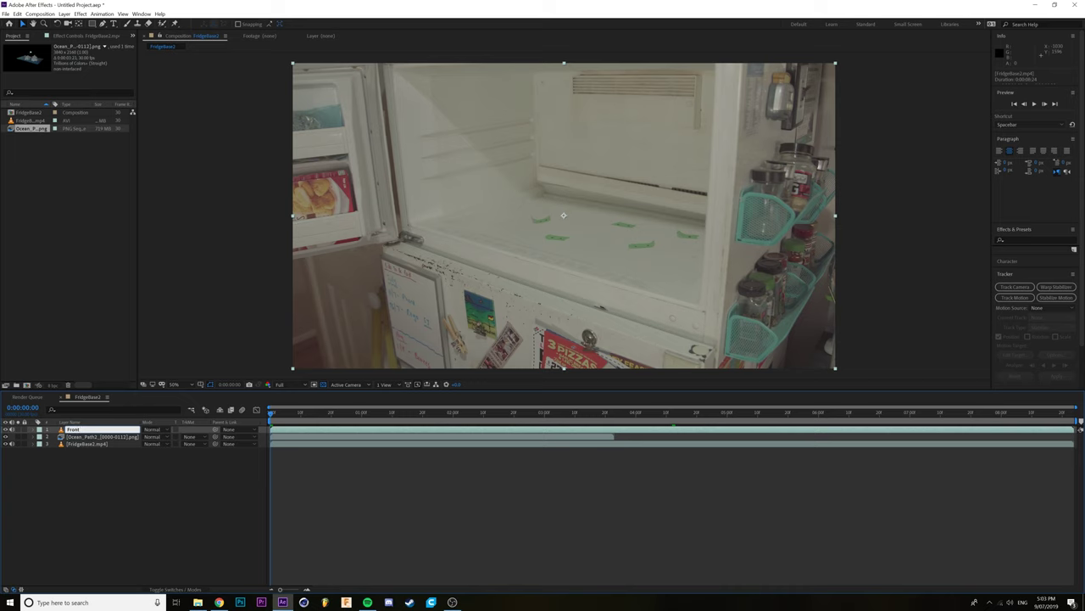
- Name the top fridge footage layer 'Front Frame'
{"action": "type", "text": "Front"}
{"action": "type", "text": "Frame"}
{"action": "key", "text": "Return"}
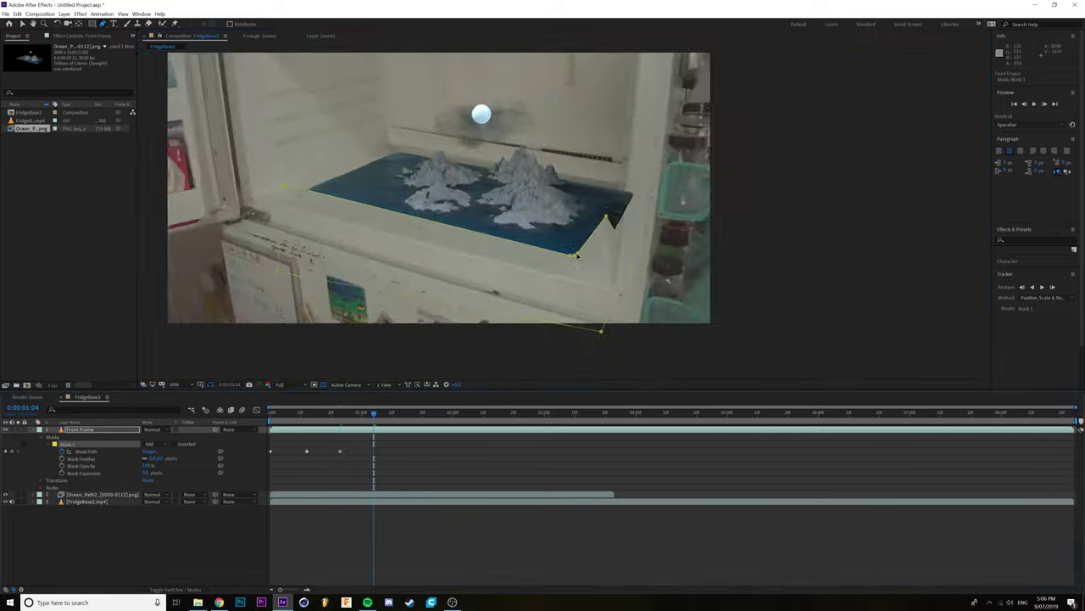
{"action": "scroll", "coordinate": [581, 259], "scroll_direction": "up", "scroll_amount": 5}
{"action": "scroll", "coordinate": [581, 260], "scroll_direction": "down", "scroll_amount": 2}
{"action": "scroll", "coordinate": [708, 313], "scroll_direction": "up", "scroll_amount": 2}
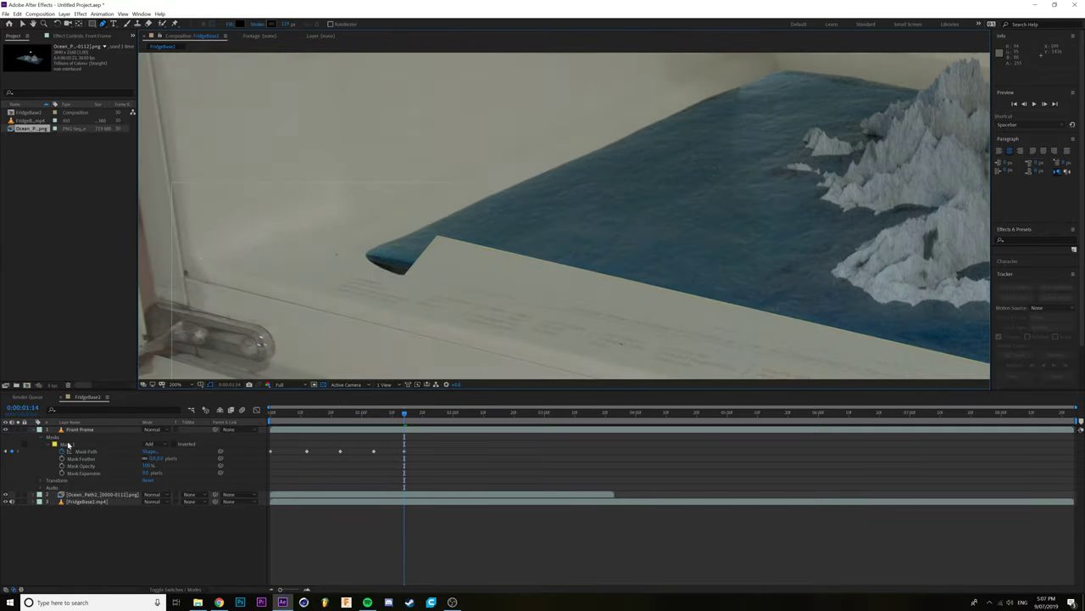